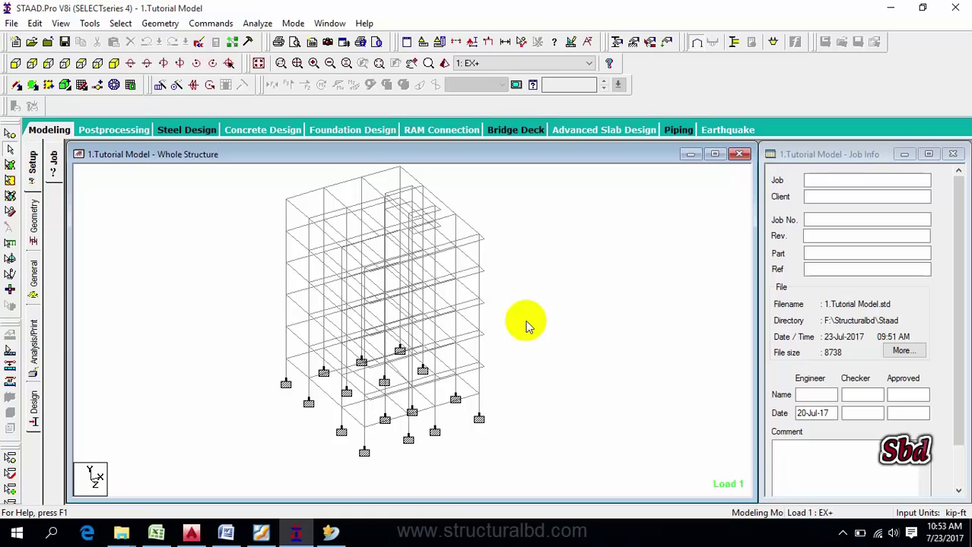
- From the +Z front elevation, open a new view of one selected floor's beams in the active window
middle_drag(477, 364, 401, 352)
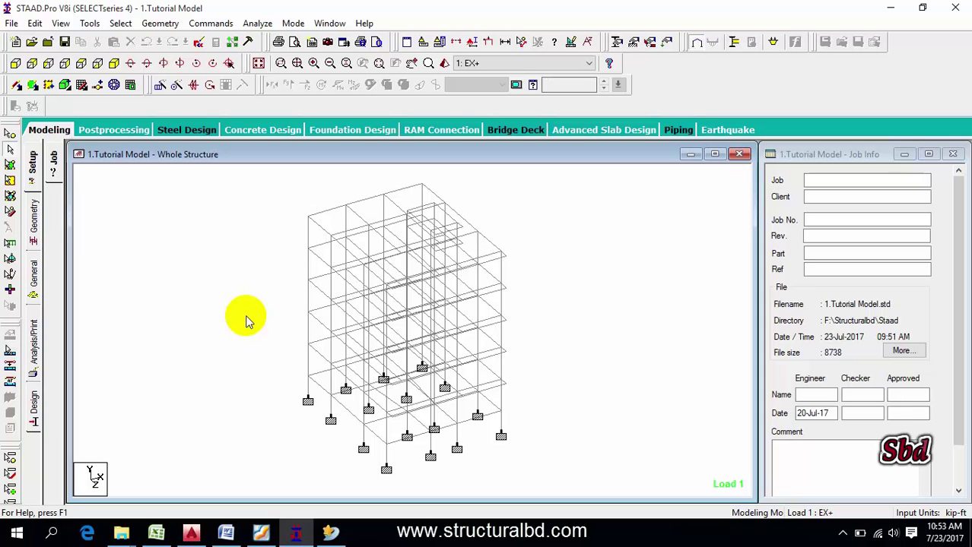
key(ctrl+Left)
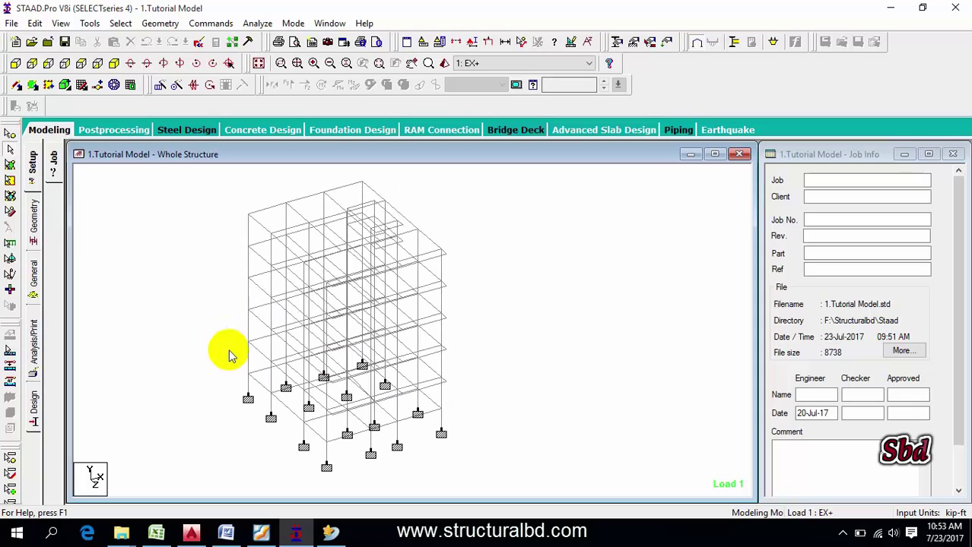
scroll(358, 380, up, 2)
middle_drag(358, 380, 336, 336)
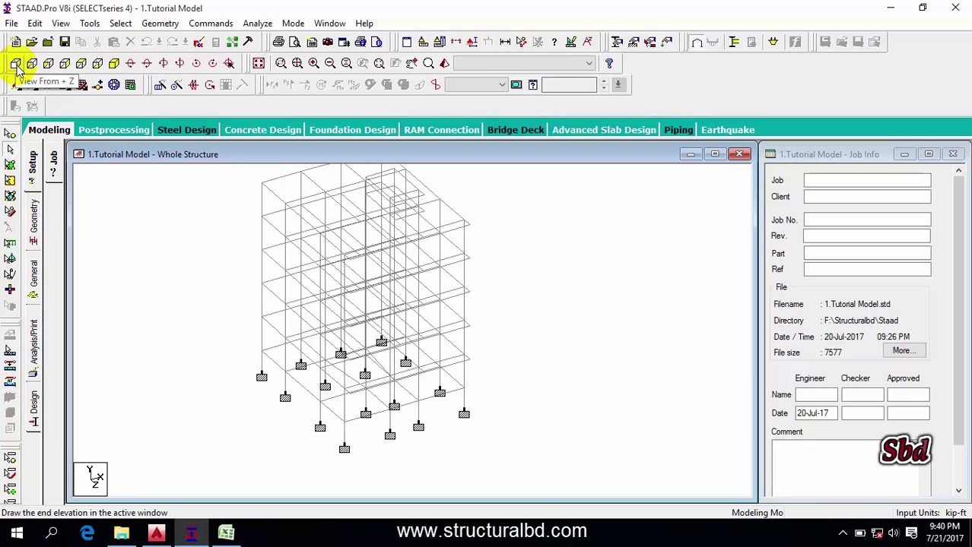
click(16, 65)
click(311, 374)
right_click(498, 268)
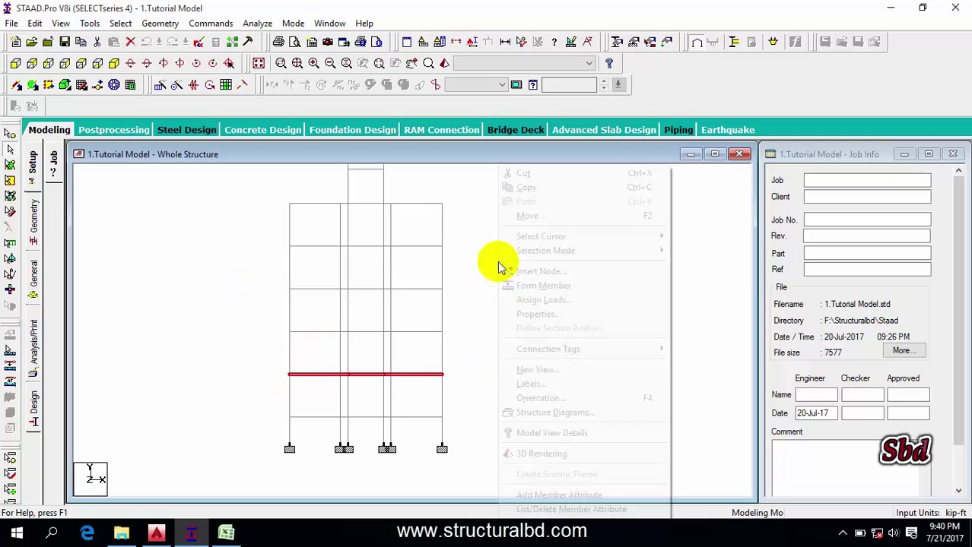
click(552, 371)
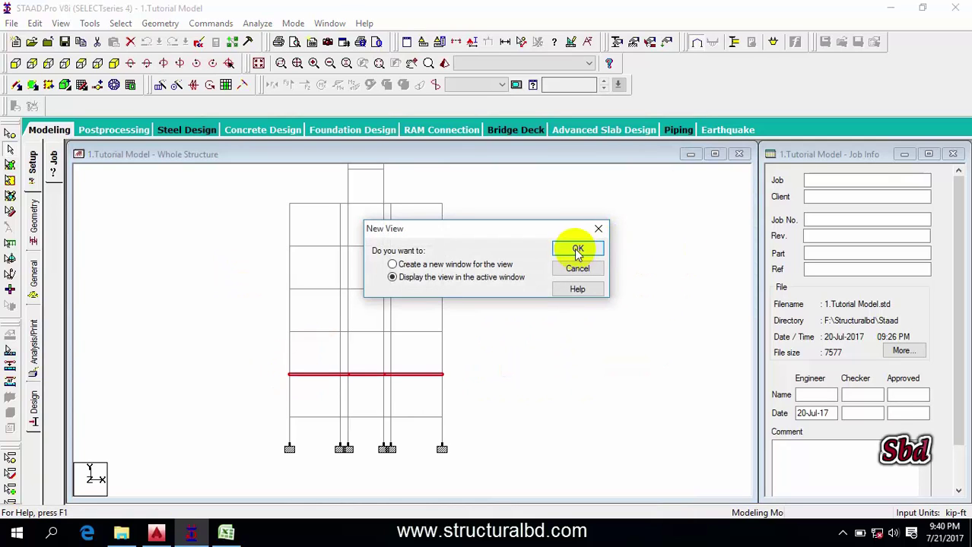
click(574, 247)
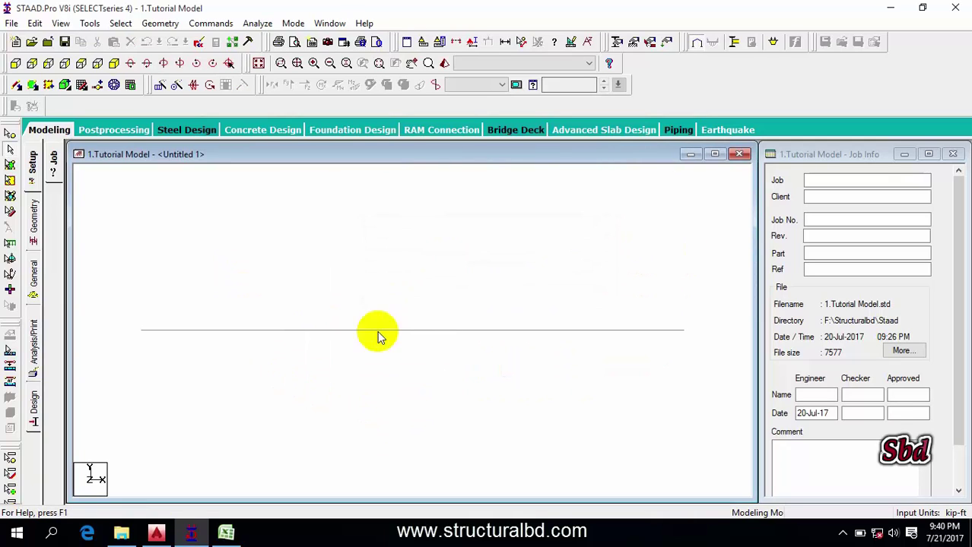
- Show the isolated floor grid in isometric and select the long beam across the left bays
click(114, 64)
middle_drag(345, 278, 320, 301)
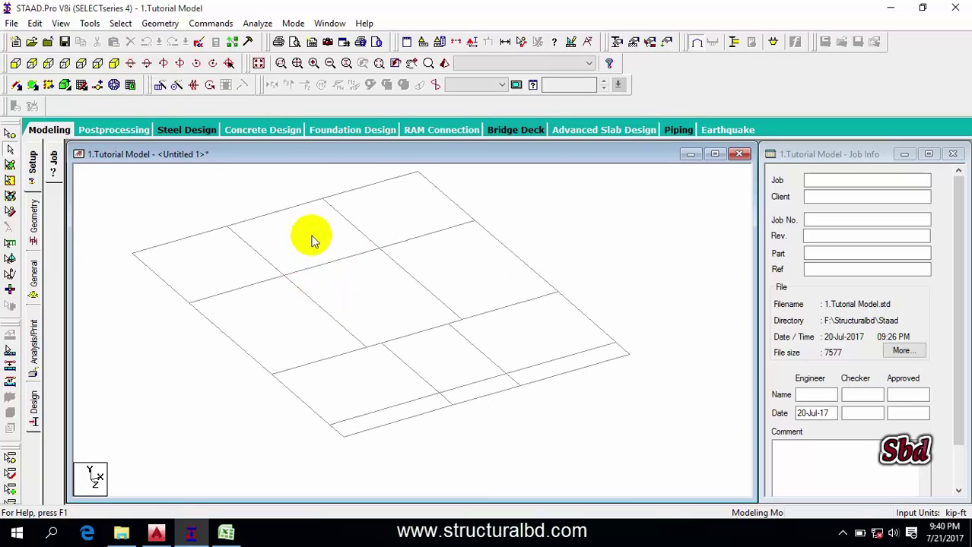
scroll(347, 275, up, 2)
click(277, 308)
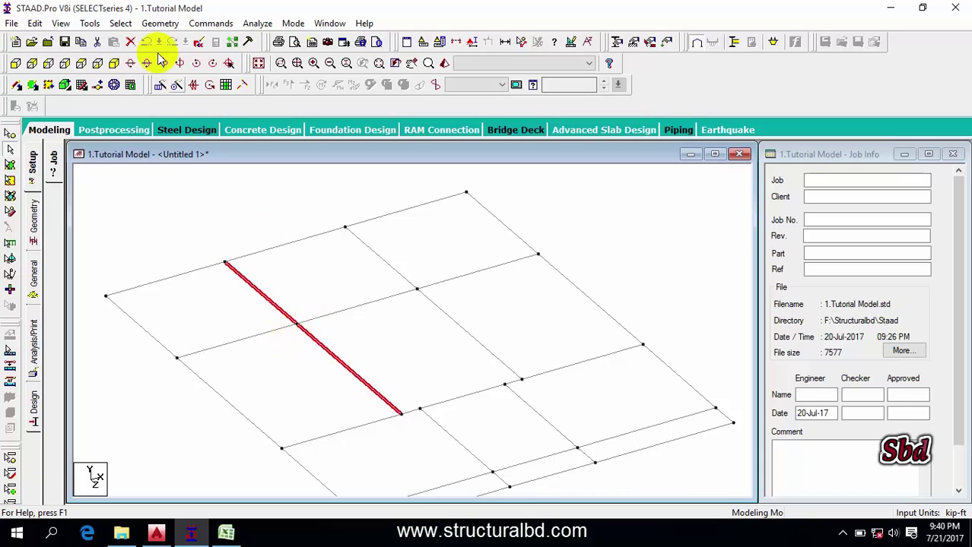
- Merge the selected collinear beams into one member, accepting the loss of crossing-beam connectivity
click(160, 24)
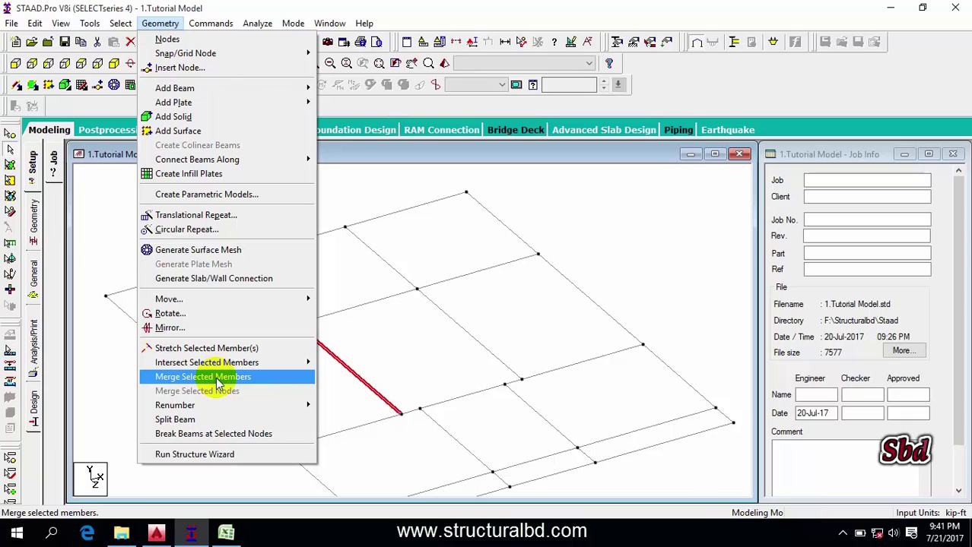
click(242, 384)
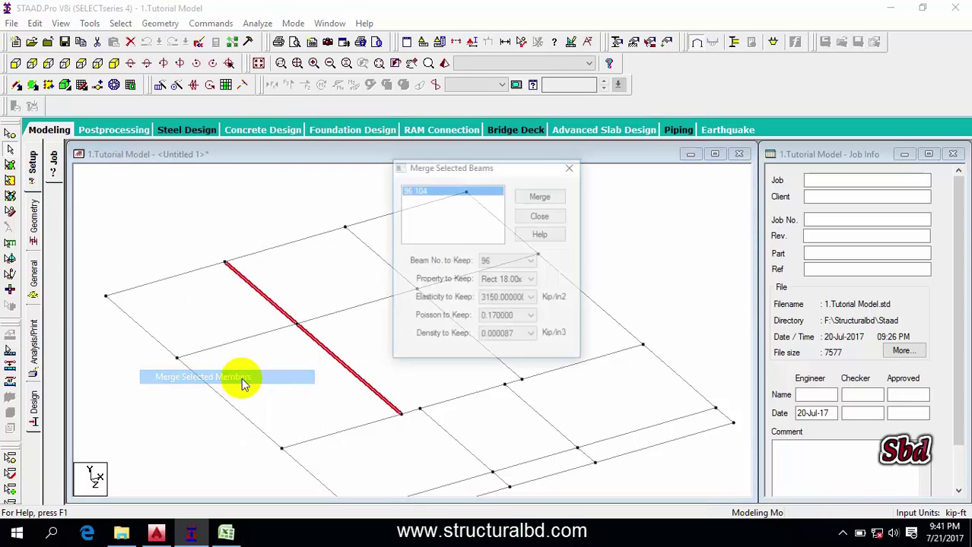
click(540, 195)
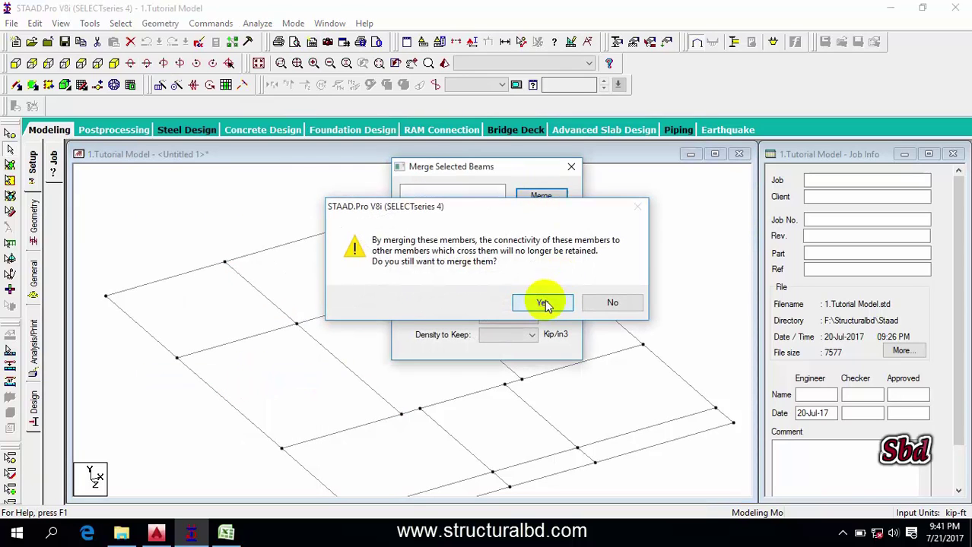
click(542, 302)
click(570, 167)
- Select merged Beam 96 together with the beam crossing it
click(280, 312)
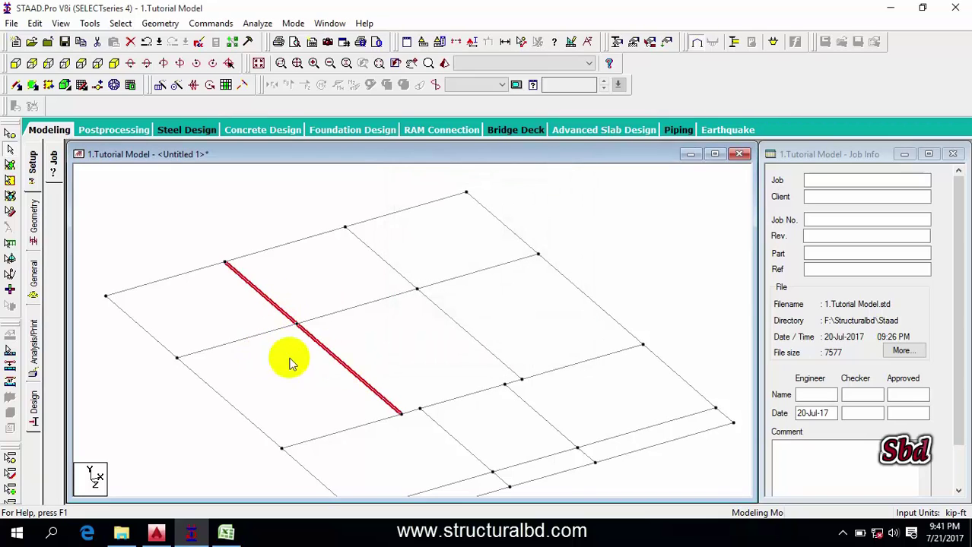
click(304, 315)
click(299, 329)
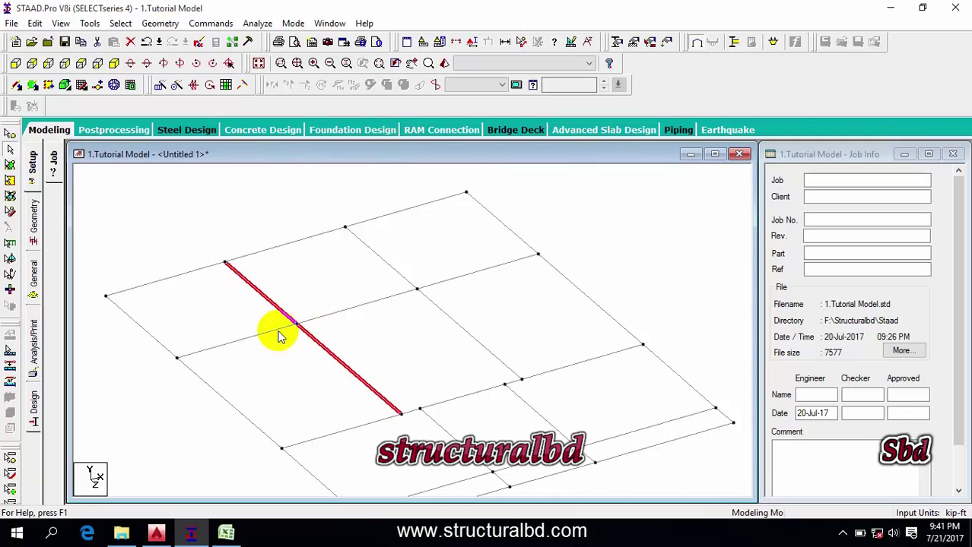
ctrl+click(276, 333)
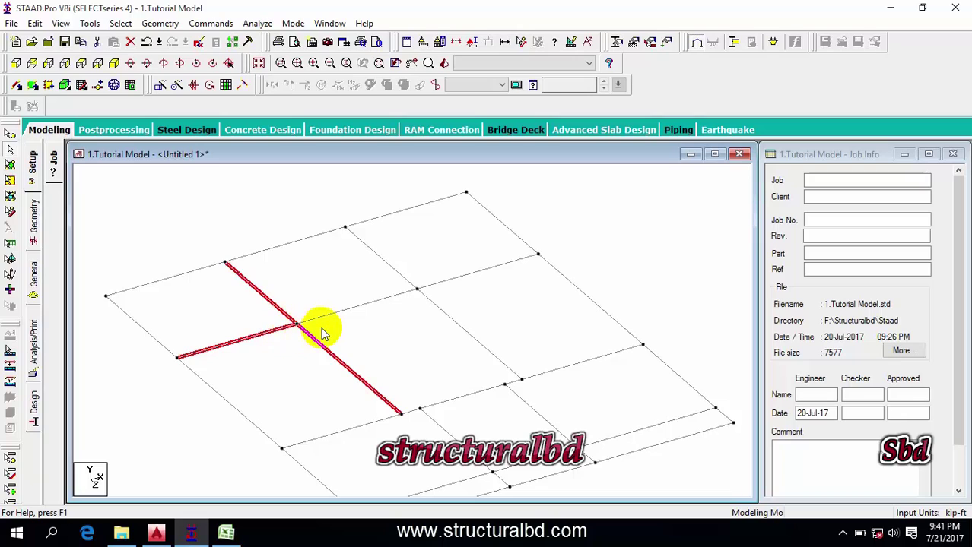
- Intersect the two selected beams with zero tolerance, creating one new beam
click(148, 24)
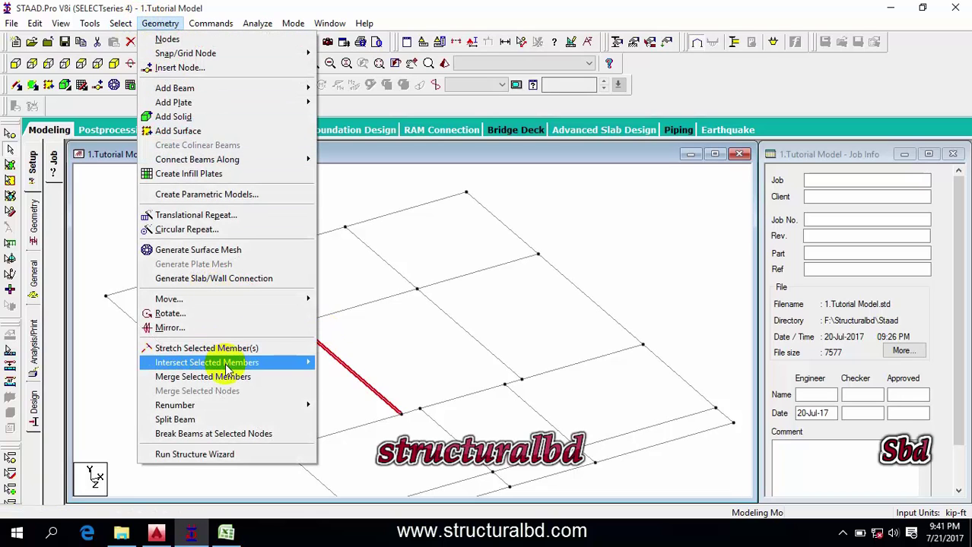
mouse_move(228, 367)
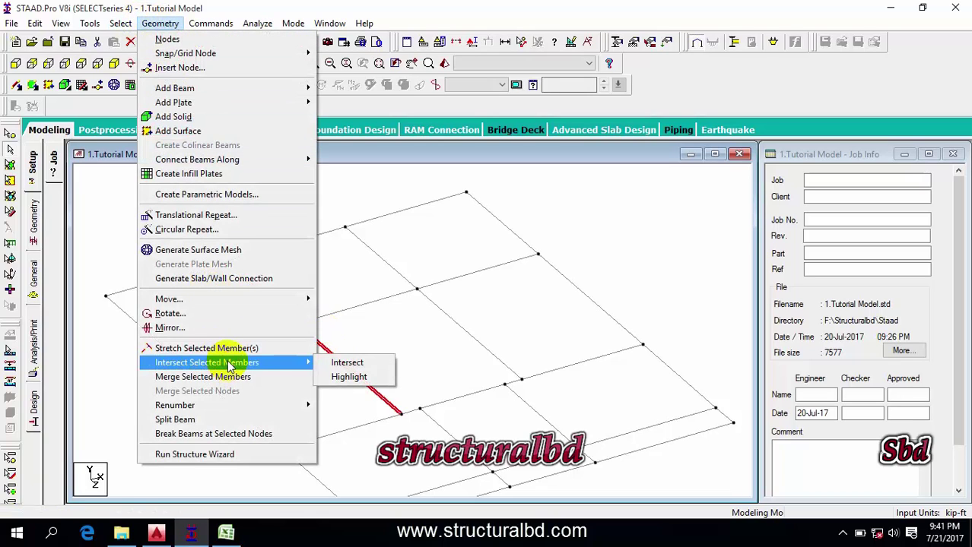
click(372, 364)
click(426, 291)
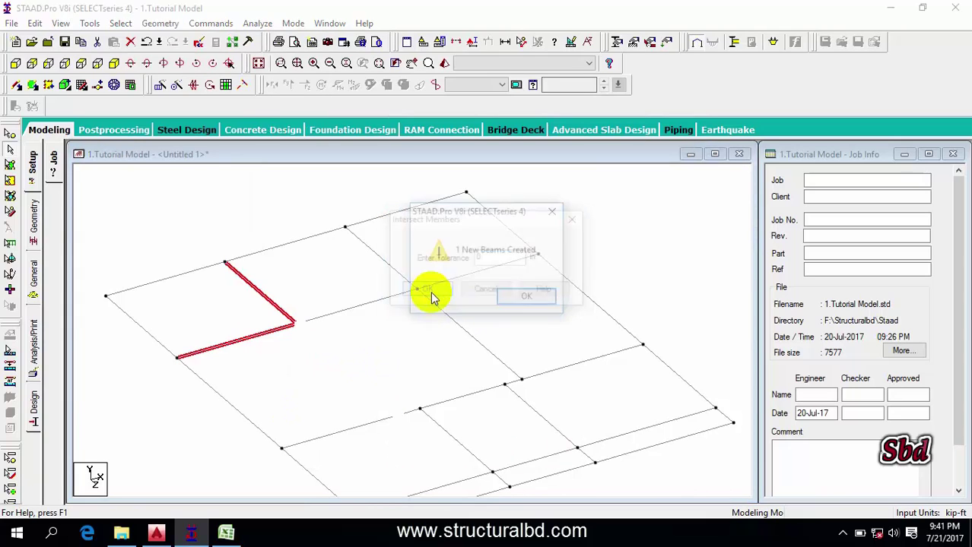
click(527, 301)
- Select the individual beam segments one by one to verify the split at the crossing
click(276, 314)
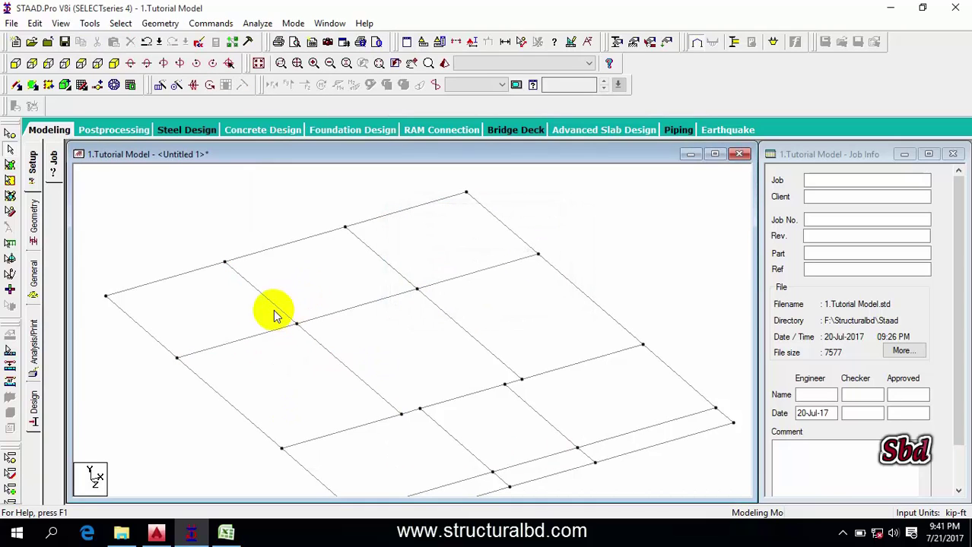
click(275, 307)
click(324, 349)
click(312, 320)
click(268, 332)
click(280, 311)
click(338, 313)
click(339, 361)
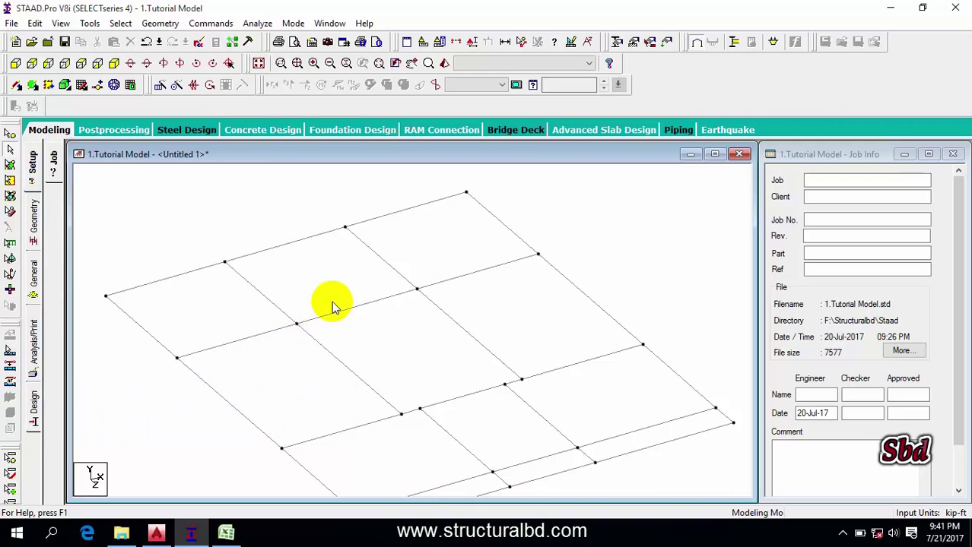
scroll(331, 302, down, 1)
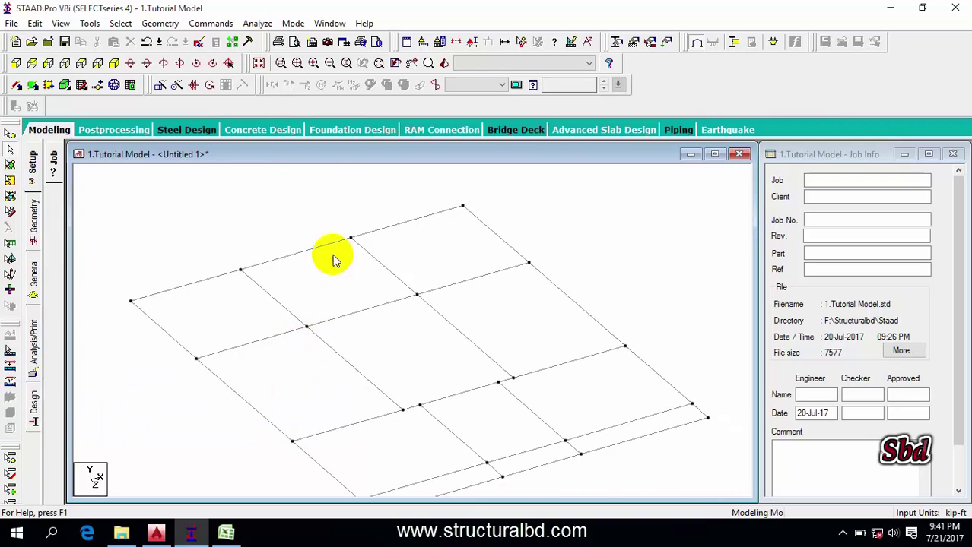
- Redisplay the whole structure with Full Sections chosen on the Structure tab of Symbols and Labels
click(258, 63)
scroll(314, 311, down, 1)
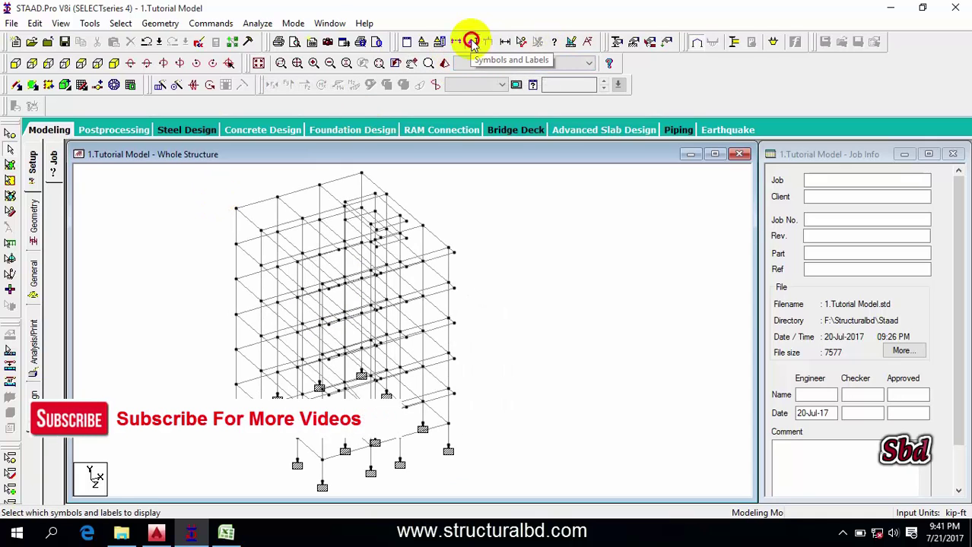
click(471, 41)
click(365, 77)
click(371, 134)
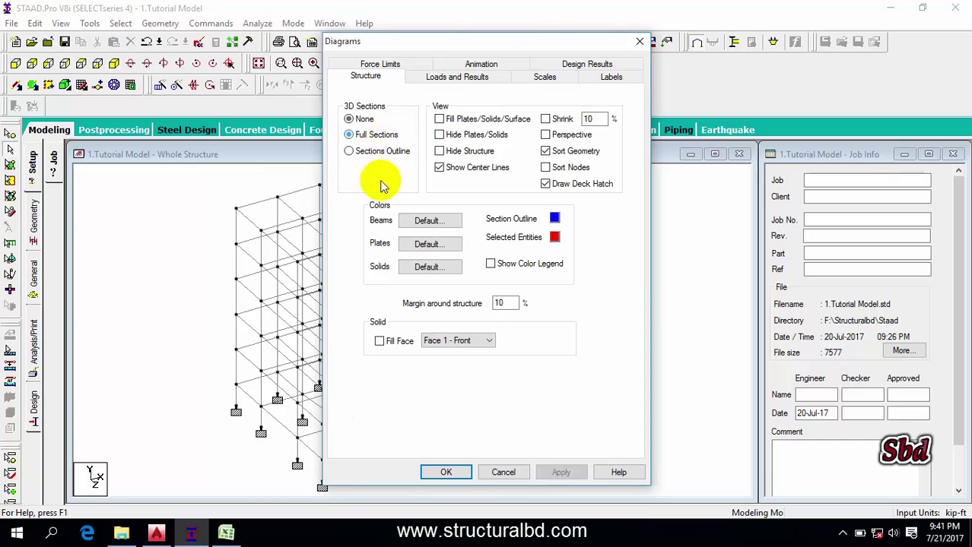
click(562, 472)
click(446, 473)
middle_drag(271, 282, 298, 175)
middle_drag(153, 209, 133, 250)
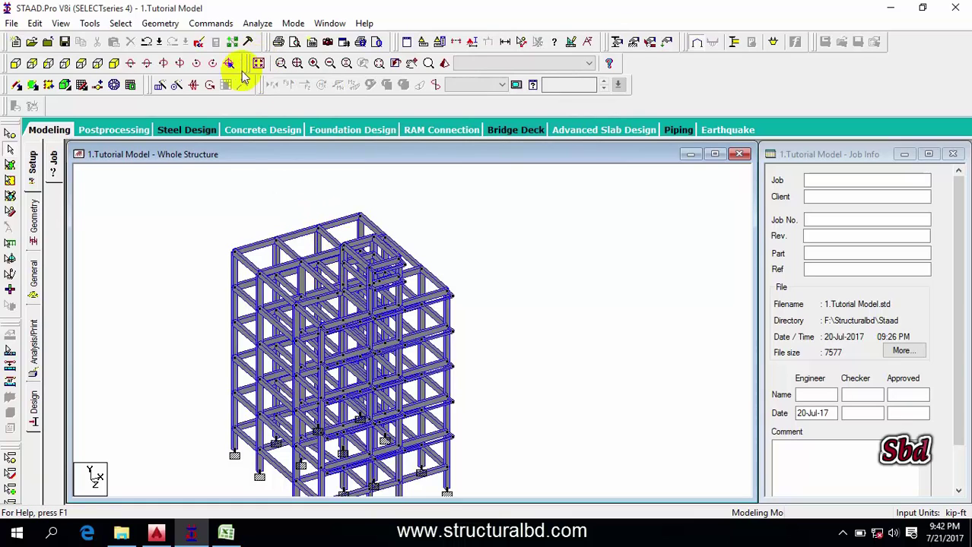
click(17, 63)
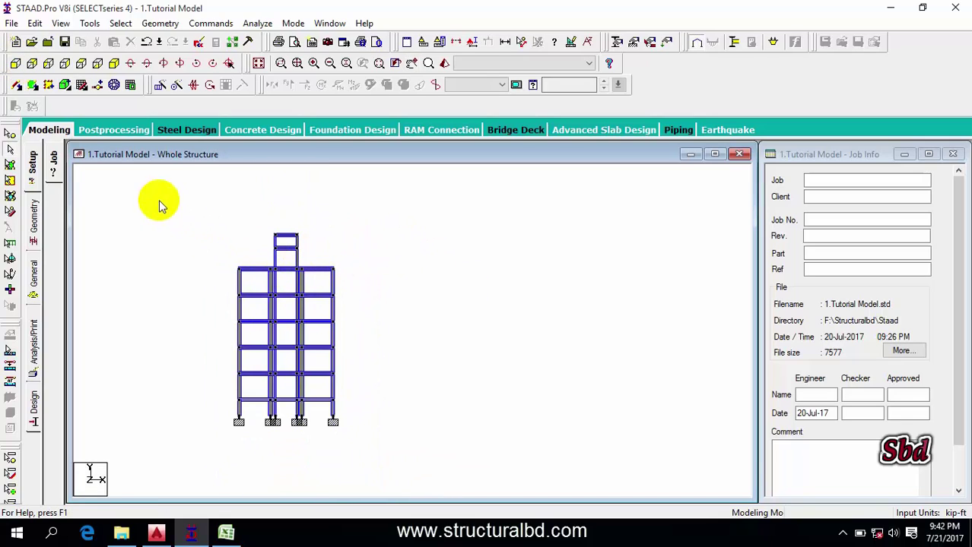
click(259, 64)
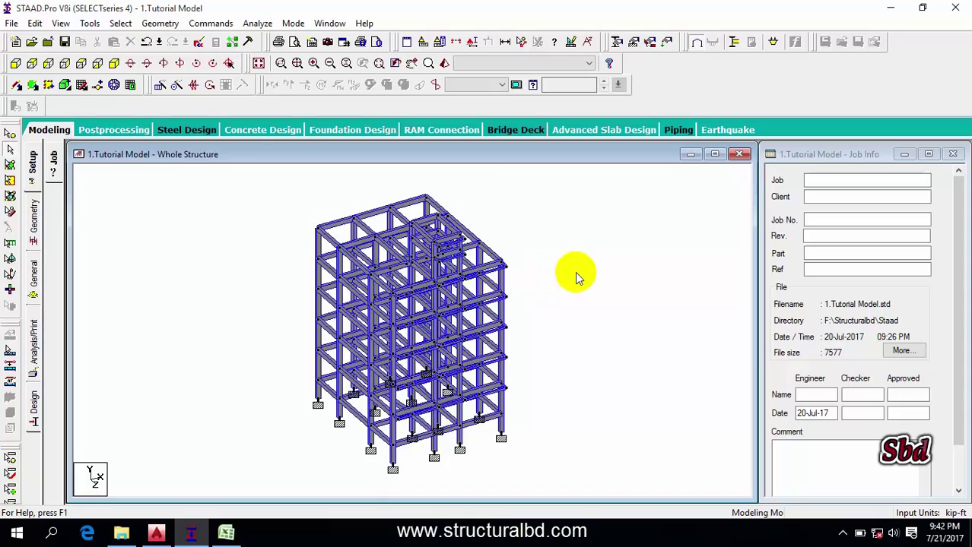
click(280, 66)
drag(292, 205, 380, 267)
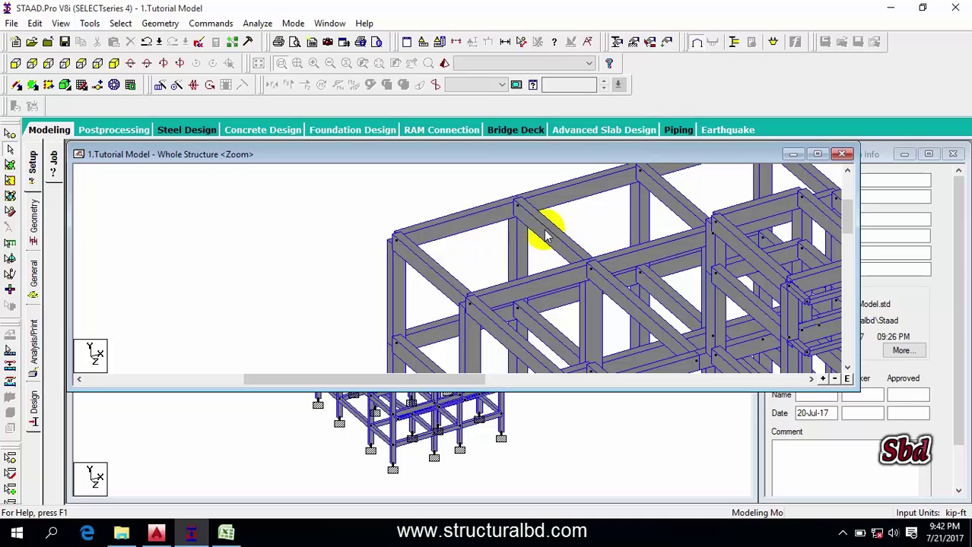
click(818, 154)
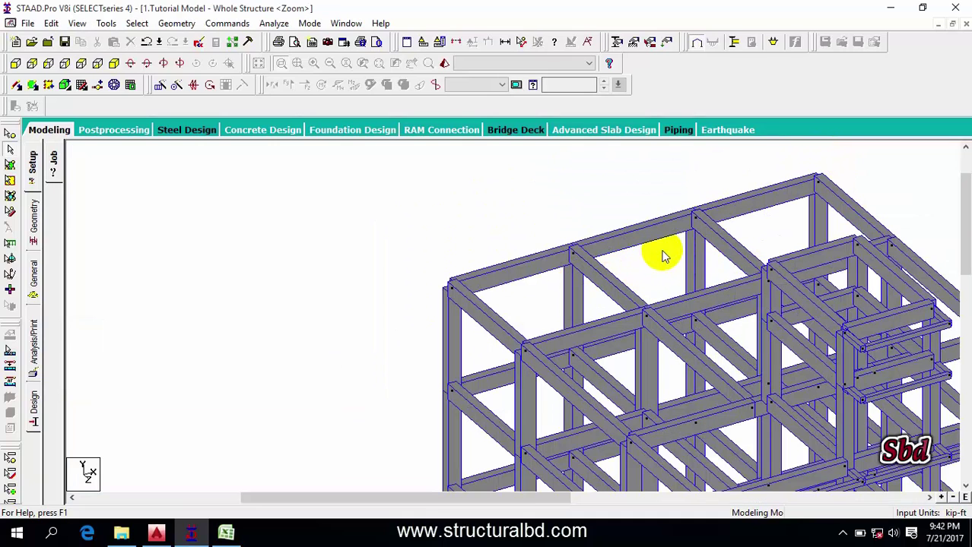
click(951, 24)
click(840, 152)
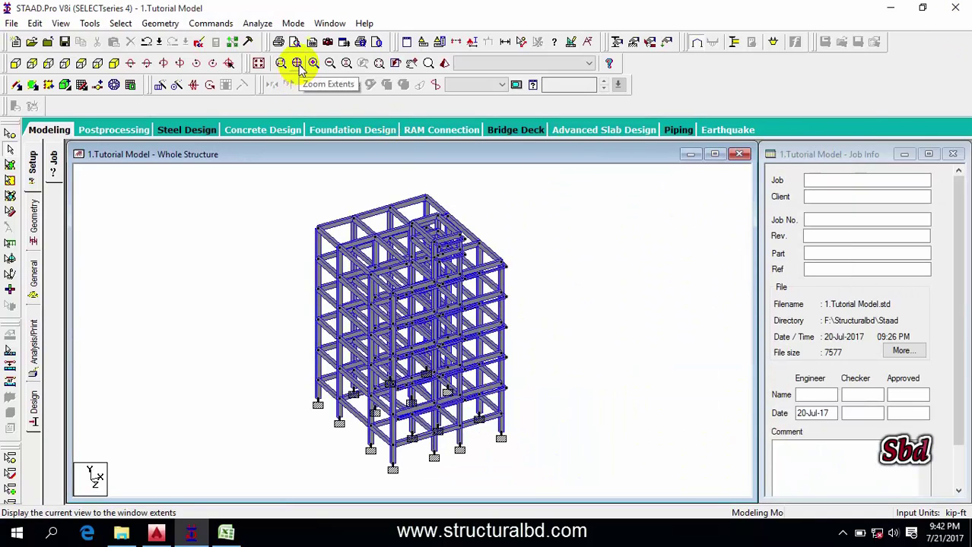
scroll(401, 216, up, 3)
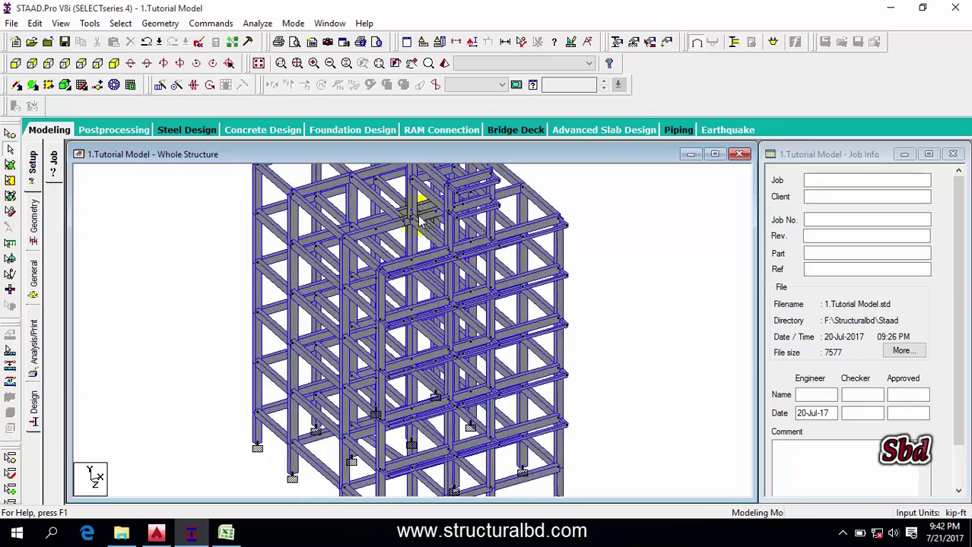
scroll(425, 271, up, 3)
scroll(433, 274, down, 2)
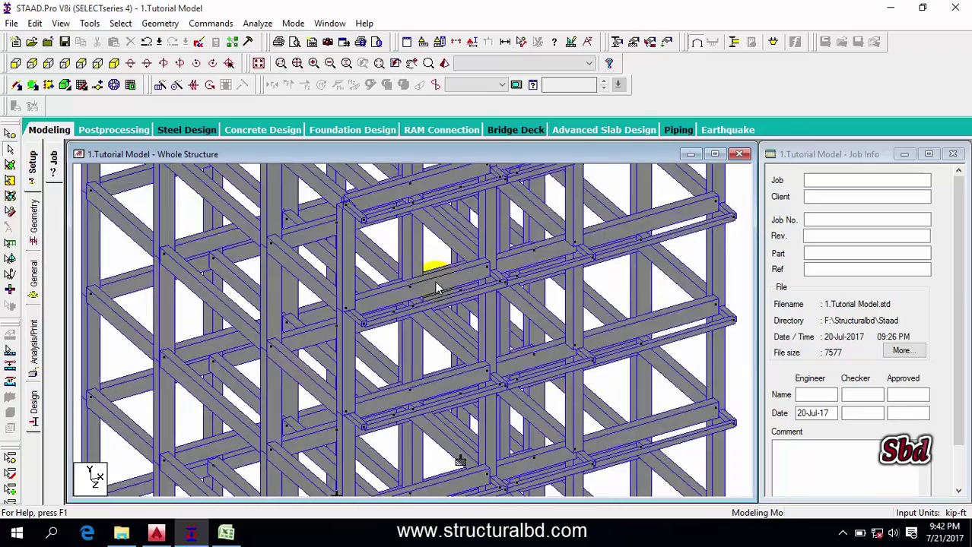
scroll(424, 332, down, 5)
middle_drag(292, 354, 567, 315)
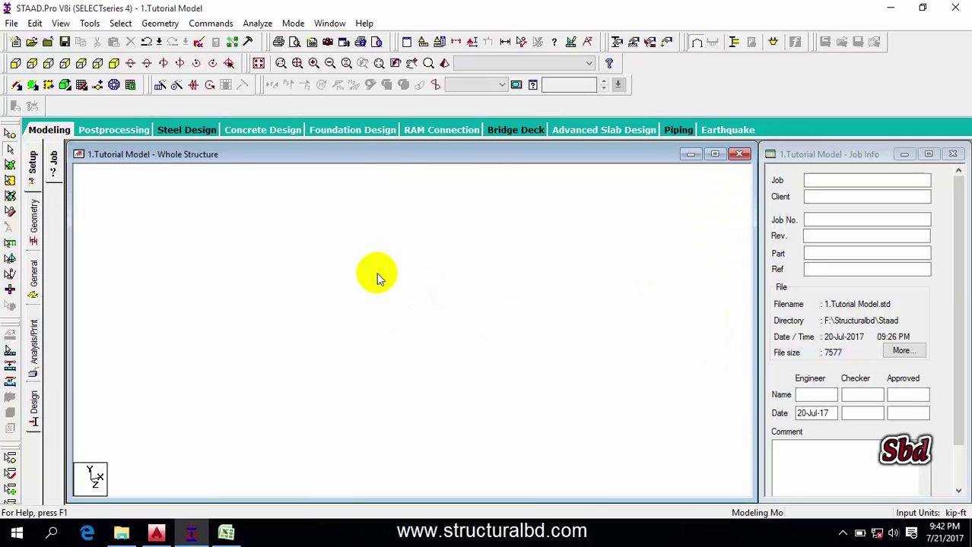
click(300, 67)
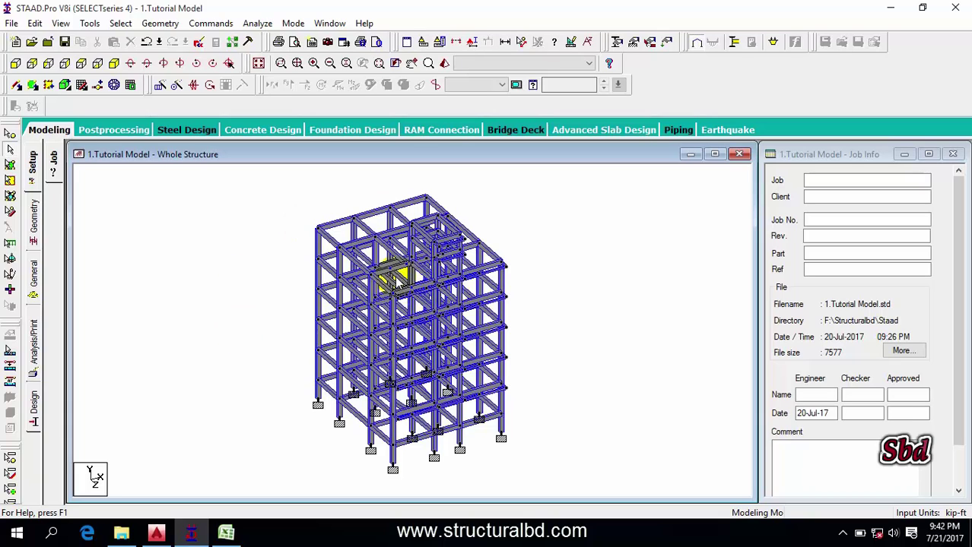
click(313, 63)
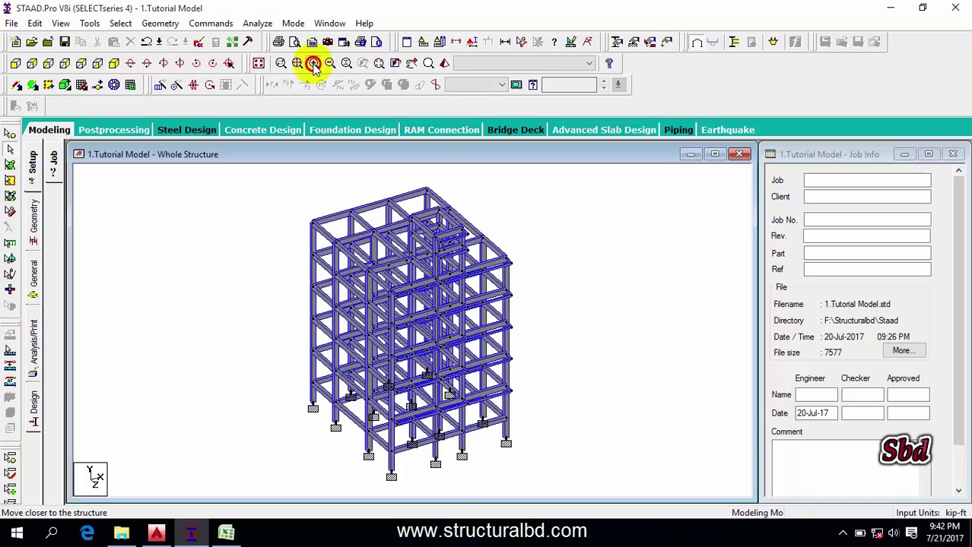
click(313, 63)
click(313, 63)
click(329, 63)
click(329, 63)
click(329, 63)
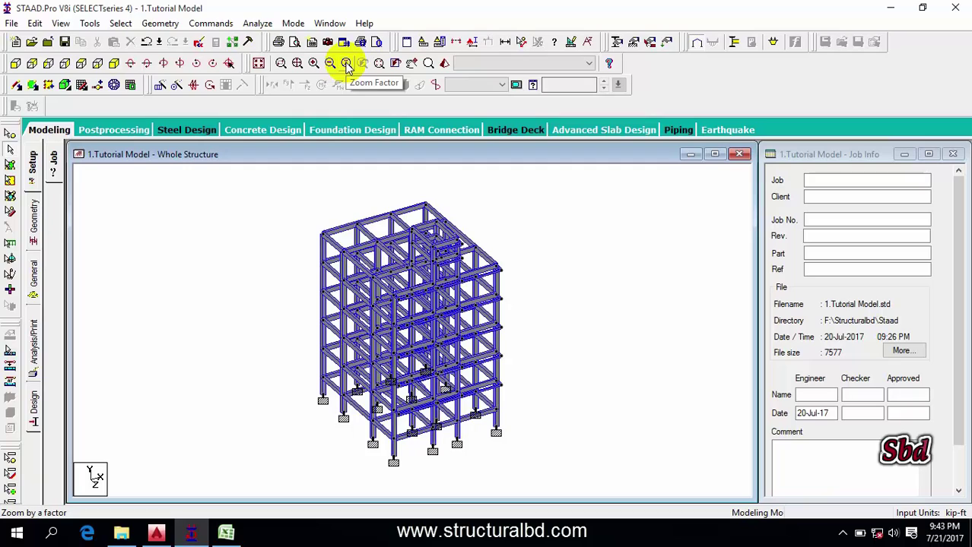
click(346, 63)
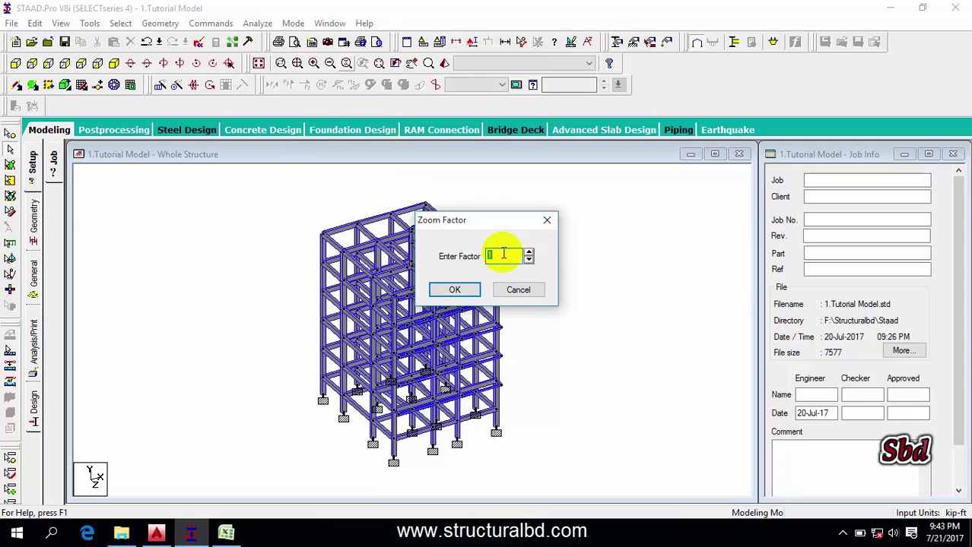
click(448, 290)
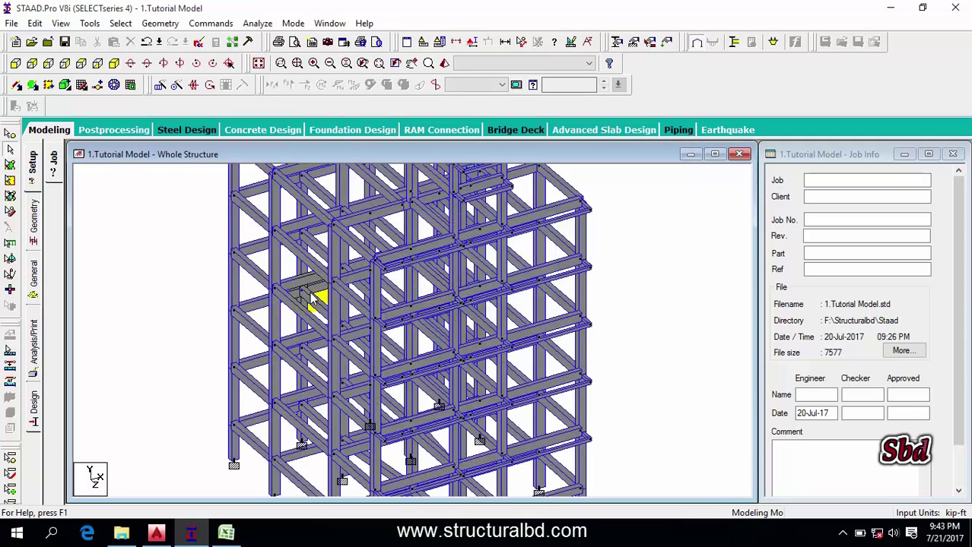
click(364, 65)
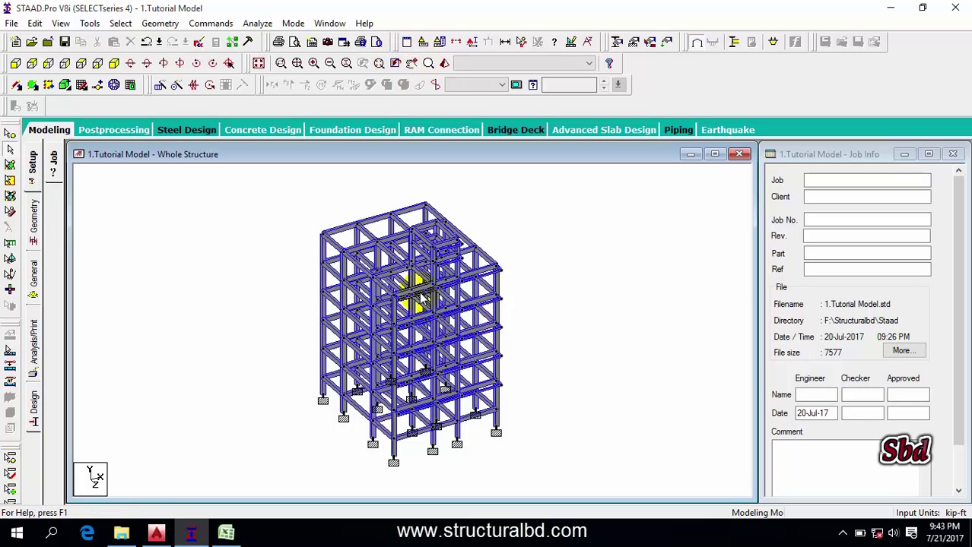
mouse_move(424, 299)
mouse_down()
mouse_move(364, 278)
mouse_move(391, 257)
mouse_move(397, 275)
mouse_move(439, 304)
mouse_move(506, 317)
mouse_move(430, 286)
mouse_move(445, 295)
mouse_move(456, 264)
mouse_up()
click(411, 63)
drag(386, 261, 437, 252)
drag(463, 216, 427, 245)
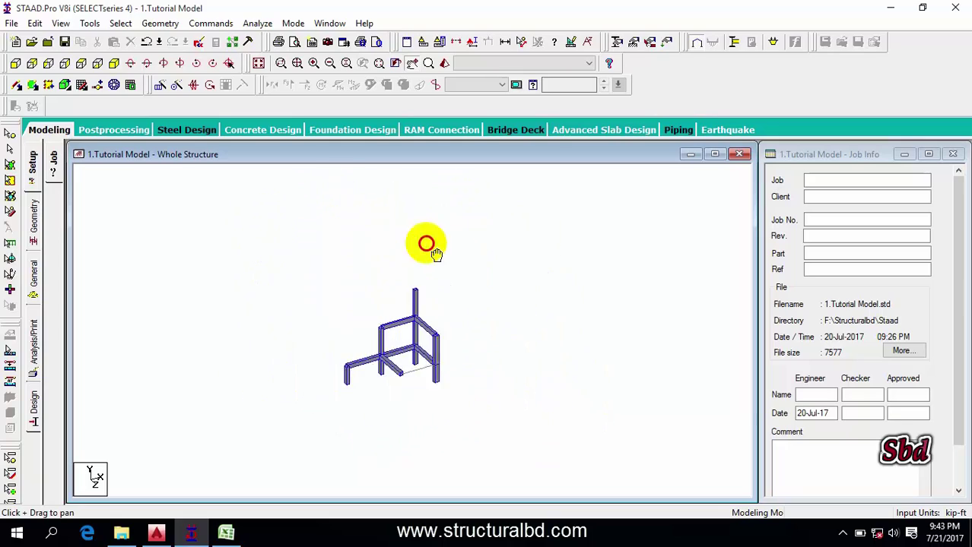
- Inspect part of the frame under the magnifying lens, then dynamically zoom in and rotate toward the lower floors
click(428, 64)
drag(302, 230, 462, 280)
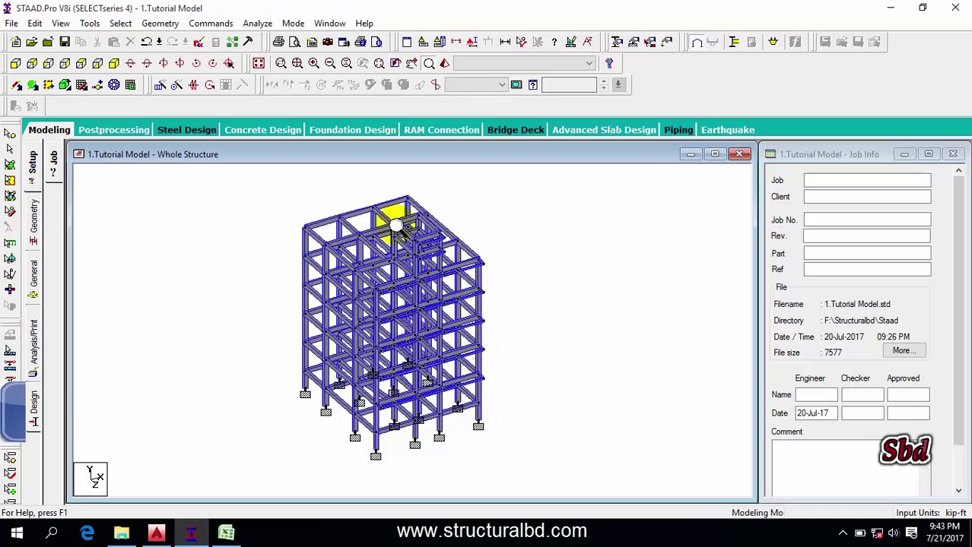
click(446, 66)
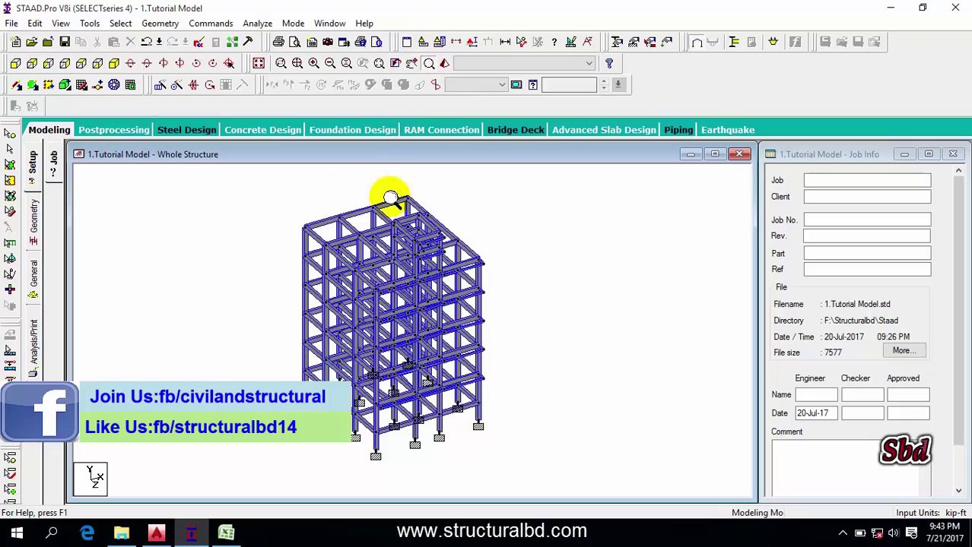
drag(431, 287, 378, 308)
drag(395, 217, 394, 261)
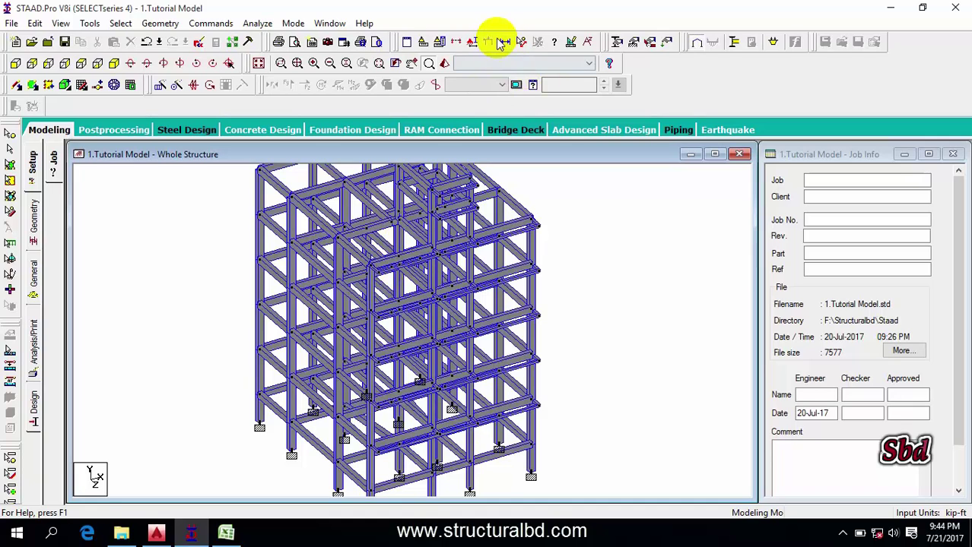
- Review the Structure display options without changes, then switch off 3D sections to show line members
click(473, 43)
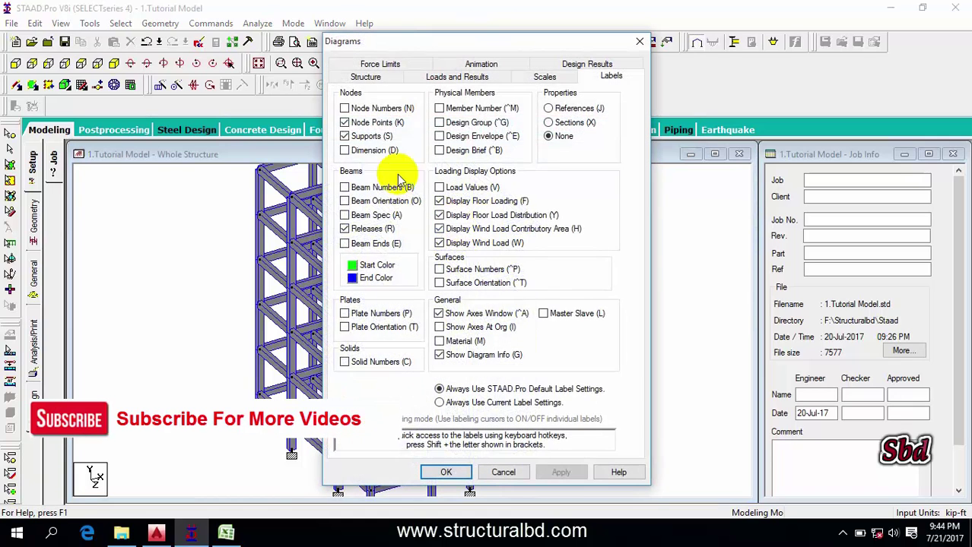
click(366, 76)
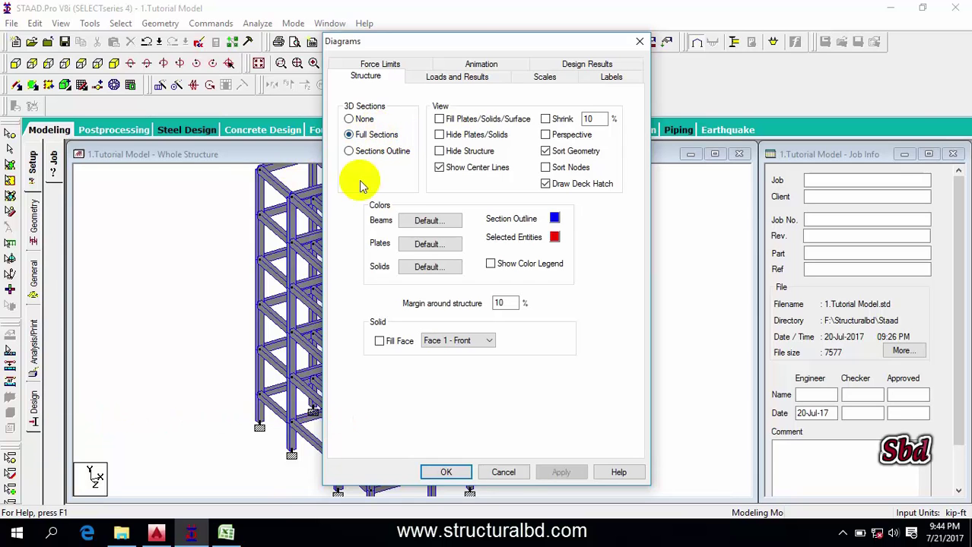
click(503, 473)
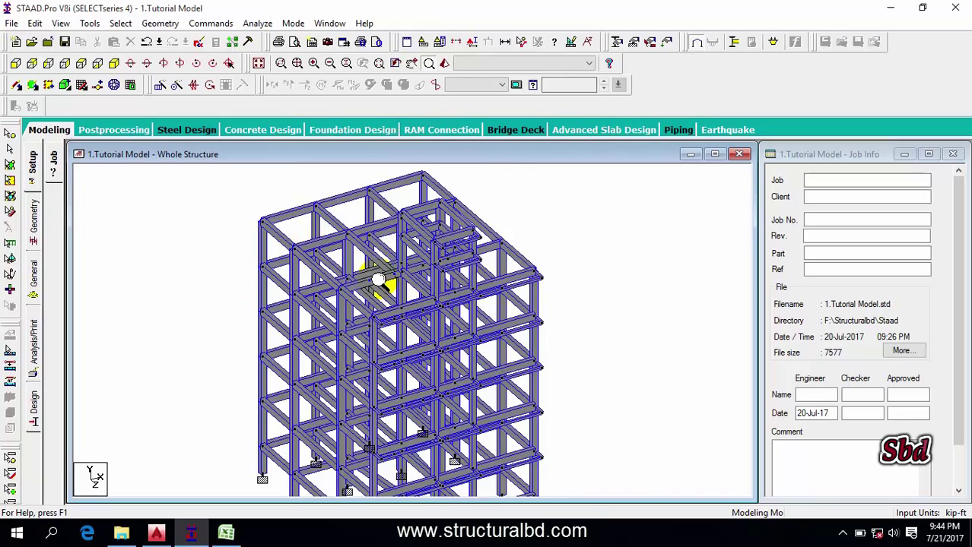
click(696, 44)
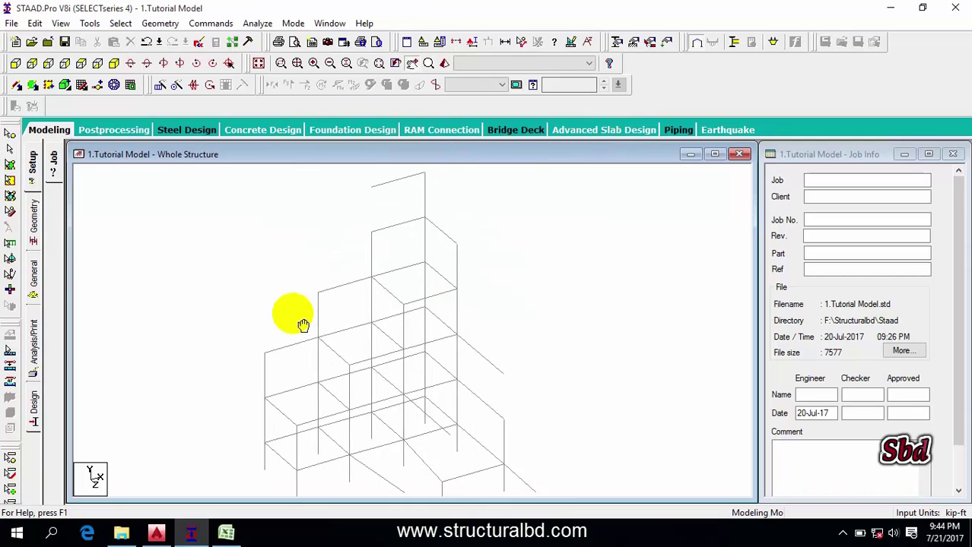
- Open the 3D Rendered View window and rotate the shaded tutorial frame to inspect it
click(444, 64)
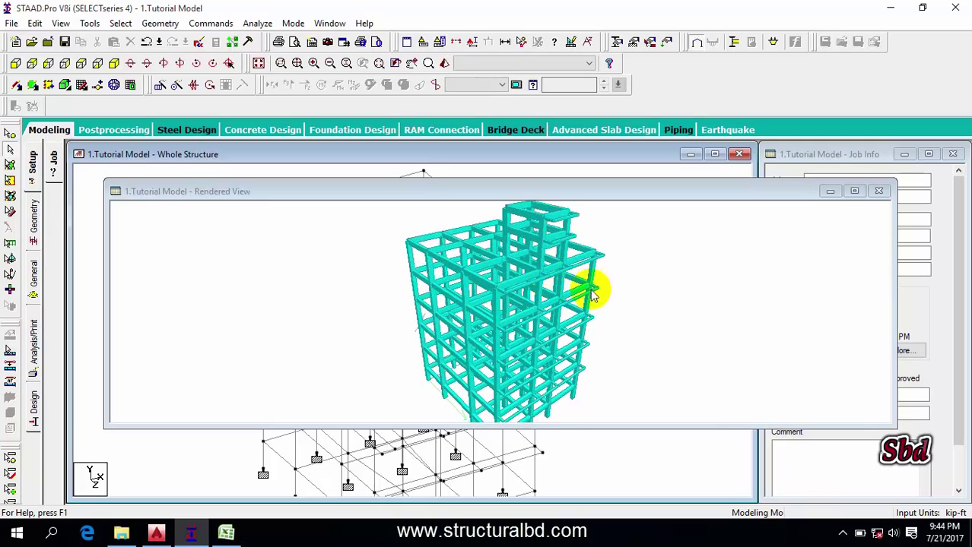
drag(593, 295, 514, 294)
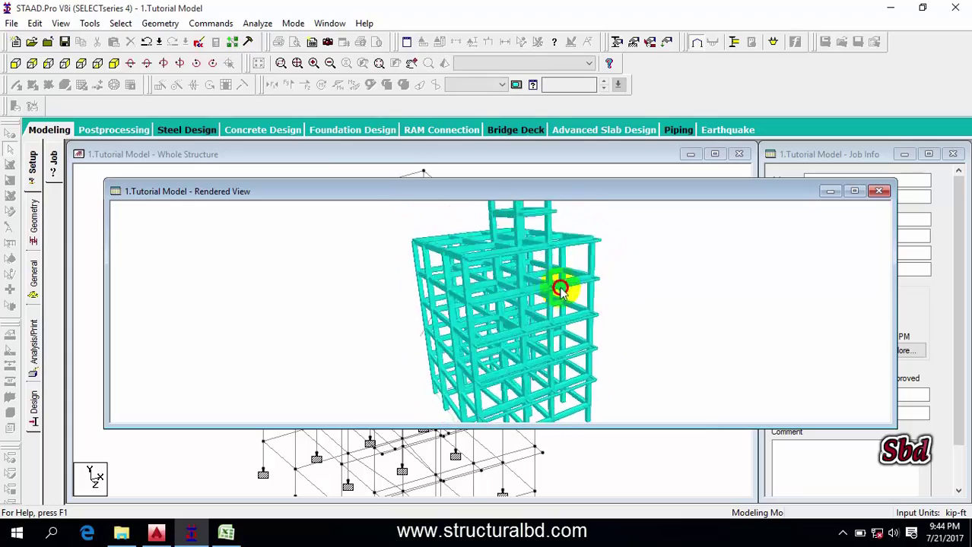
drag(485, 315, 532, 255)
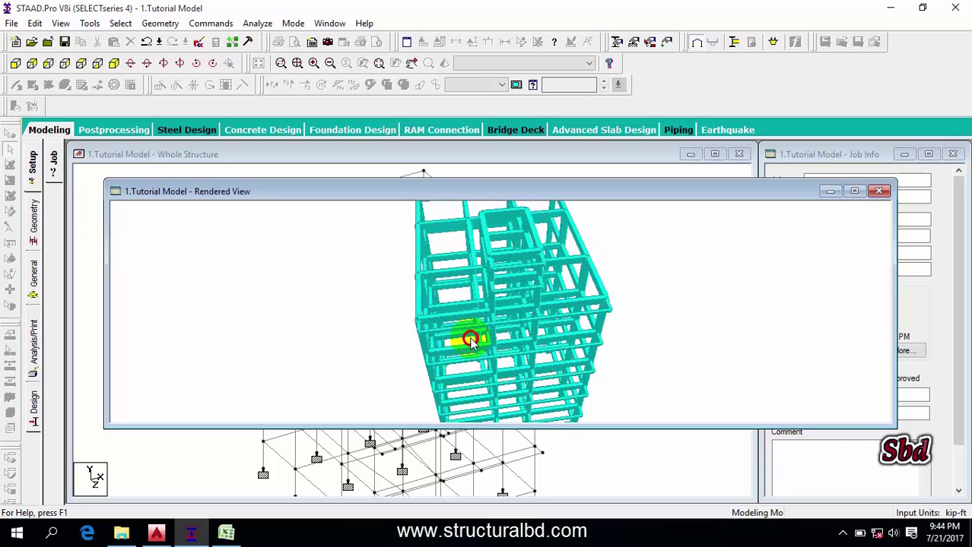
- Close the rendered view and draw a new floor beam between two adjacent nodes
click(879, 191)
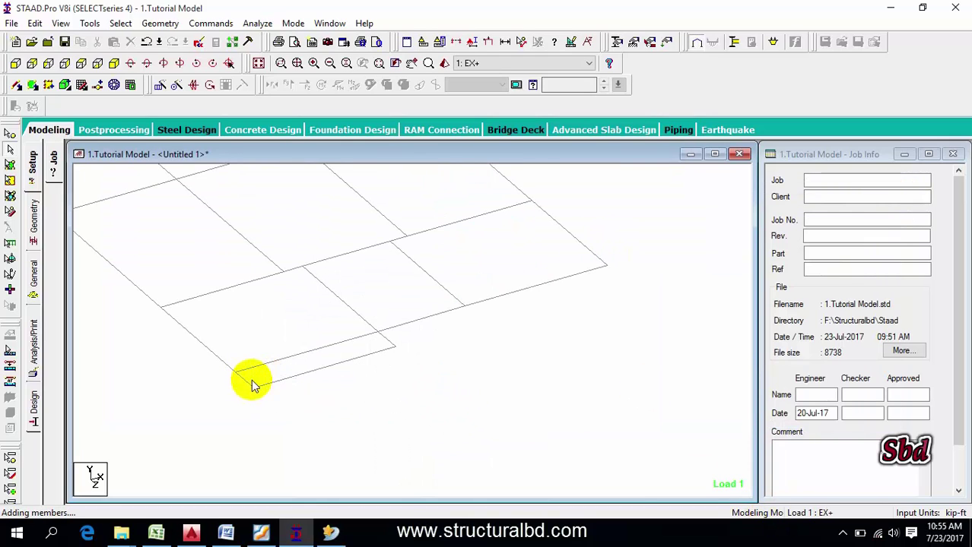
click(244, 384)
click(396, 346)
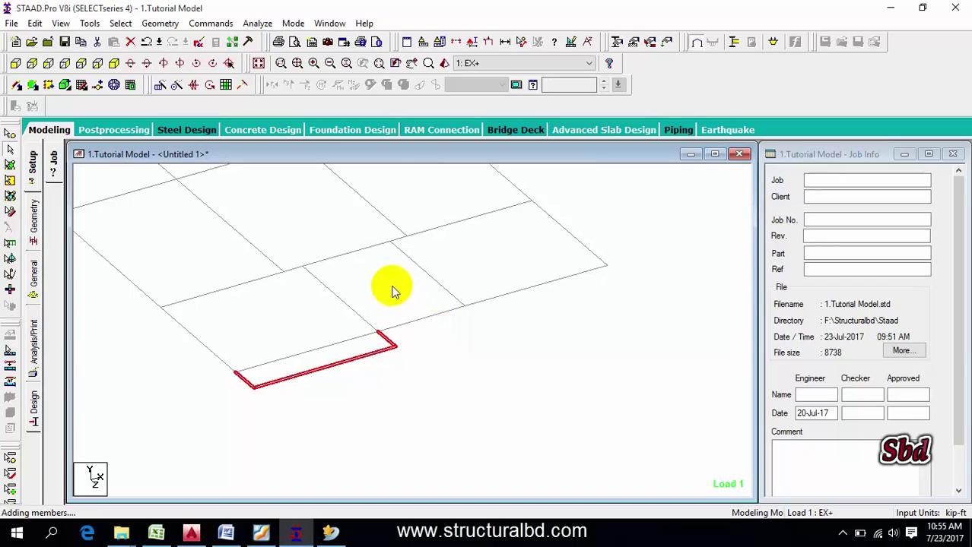
- Insert a new node at the midpoint of beam 91
click(426, 323)
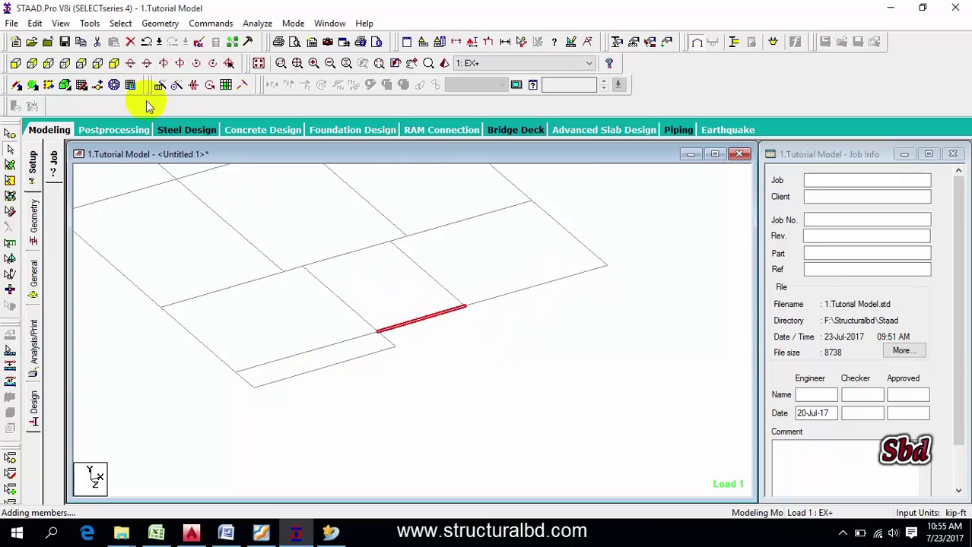
click(98, 84)
click(439, 327)
click(592, 183)
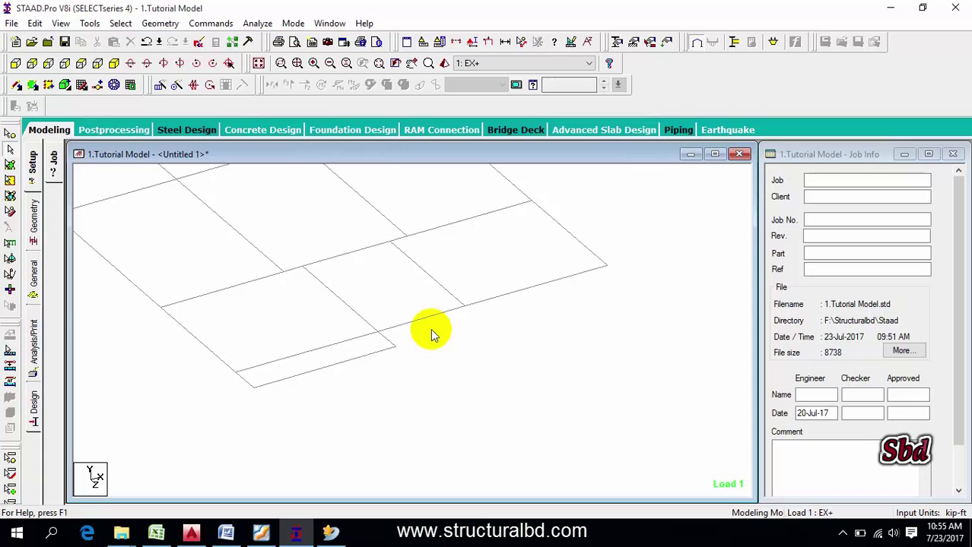
- Select the long lower edge beam and the short end beam for mirroring
drag(482, 397, 248, 383)
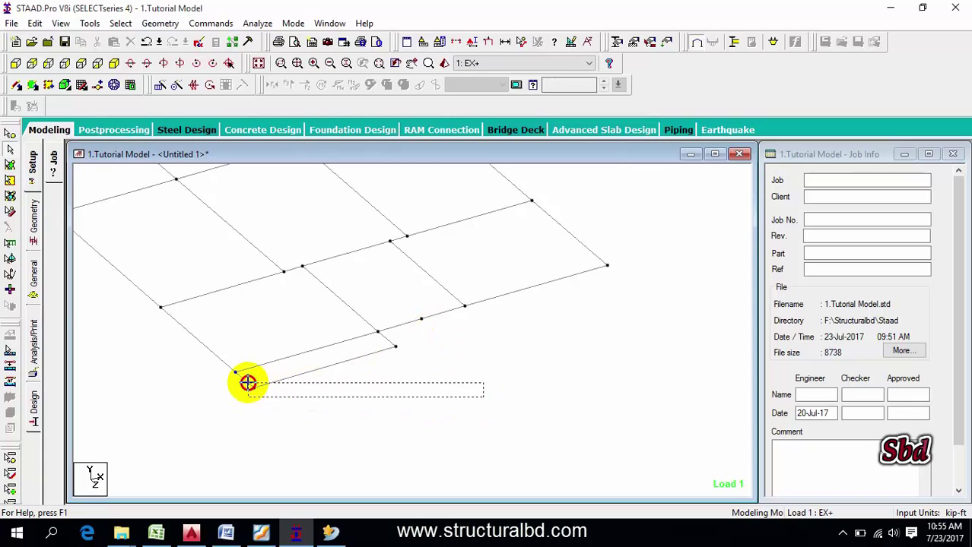
click(284, 371)
ctrl+click(395, 338)
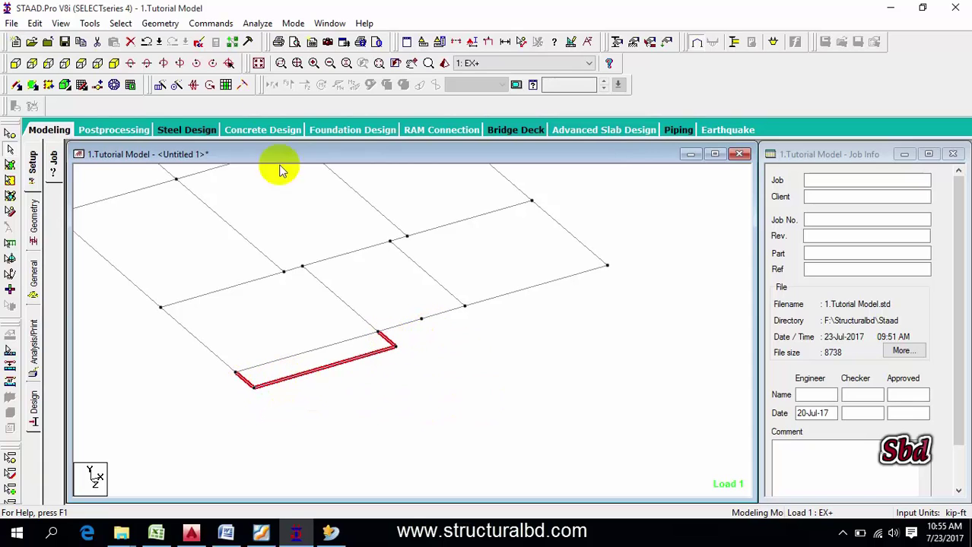
click(195, 86)
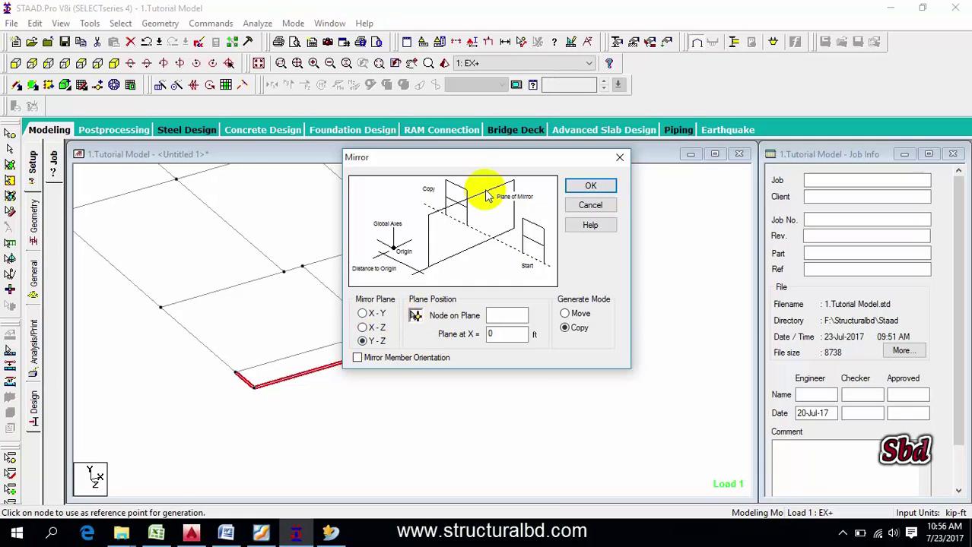
- Copy the selected edge beams as a mirror about the Y-Z plane through node 155, then clear the selection
drag(464, 158, 678, 223)
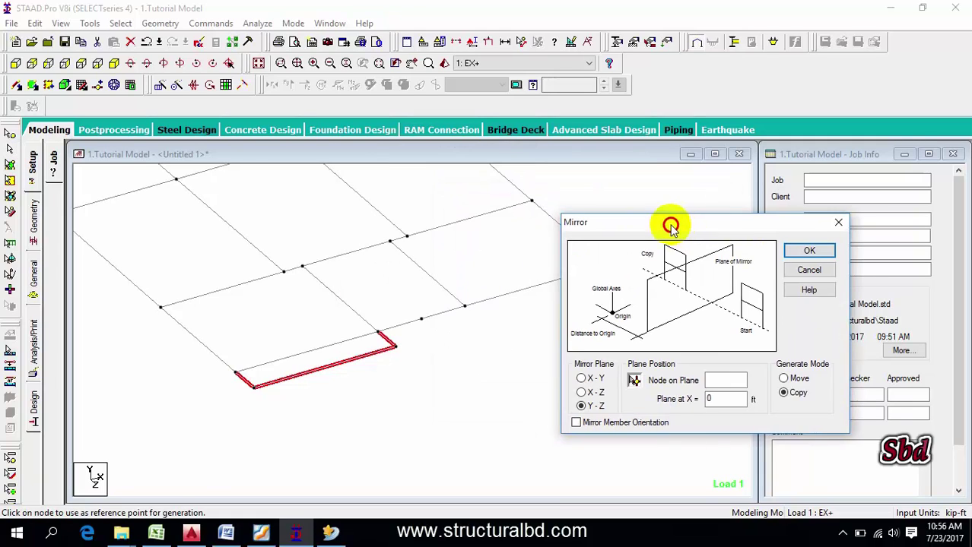
click(422, 320)
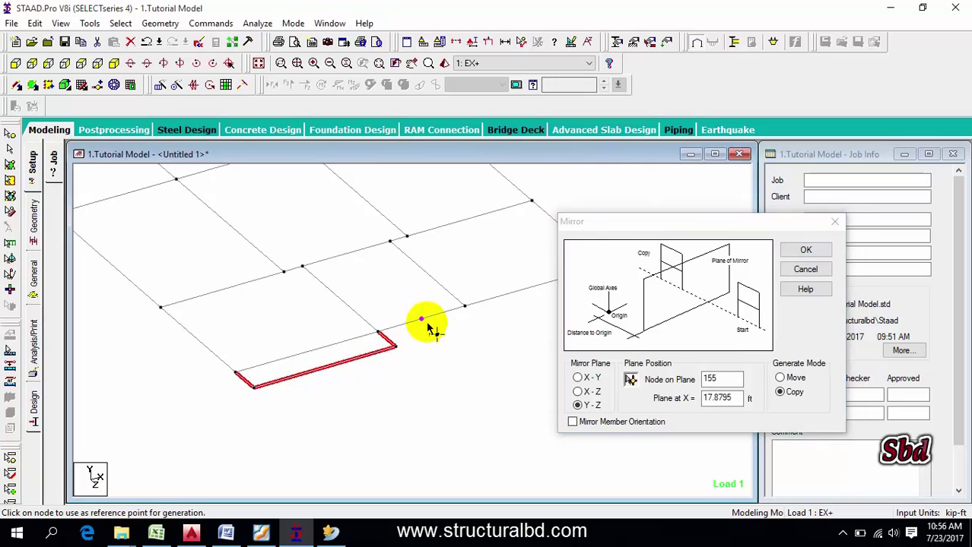
drag(564, 223, 640, 225)
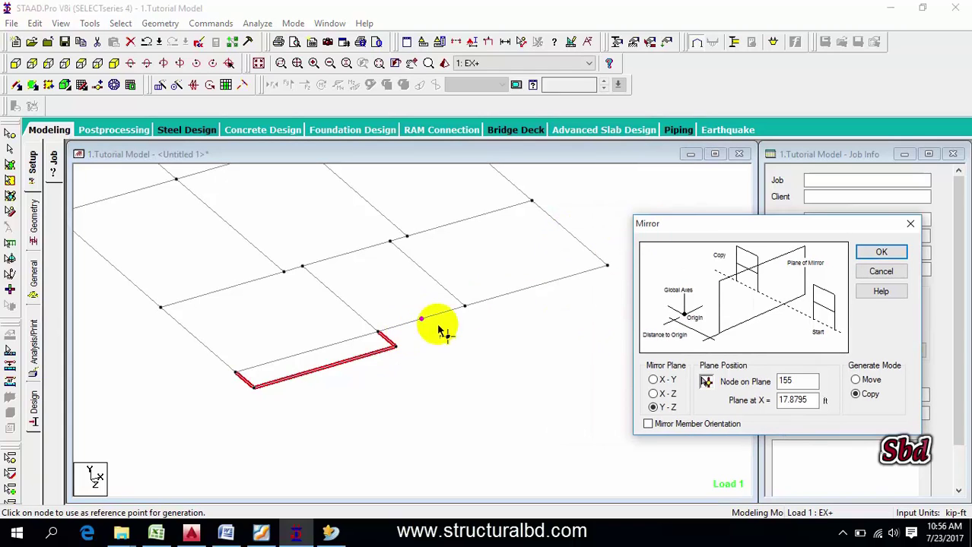
click(879, 253)
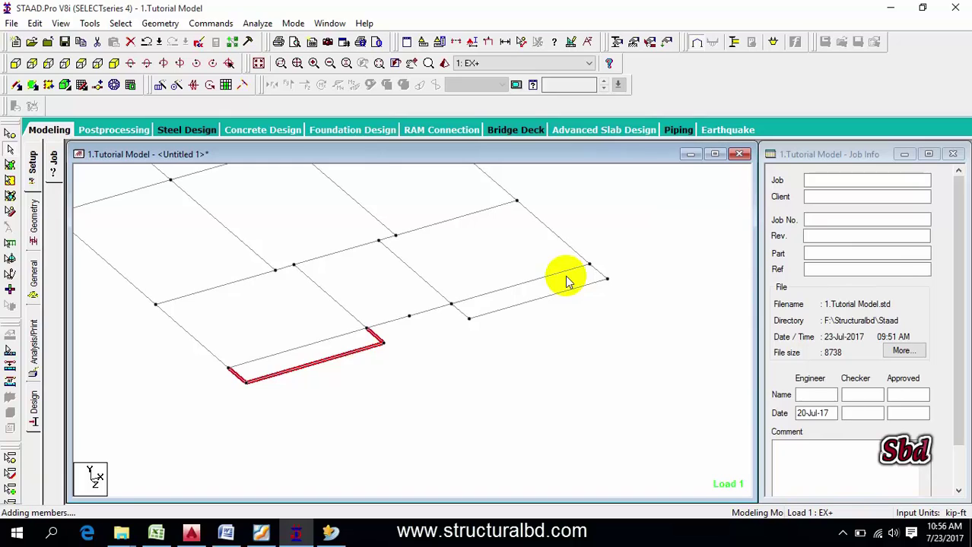
click(430, 349)
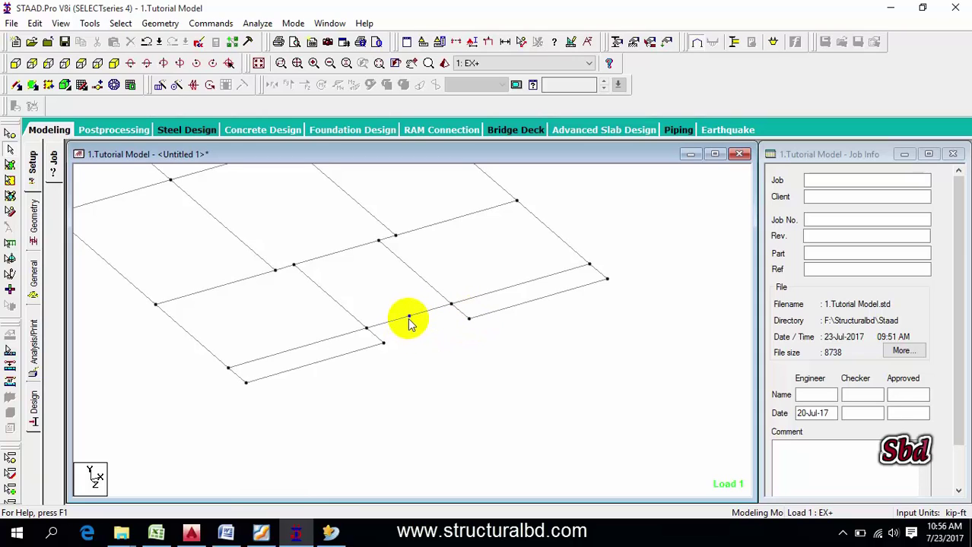
click(409, 316)
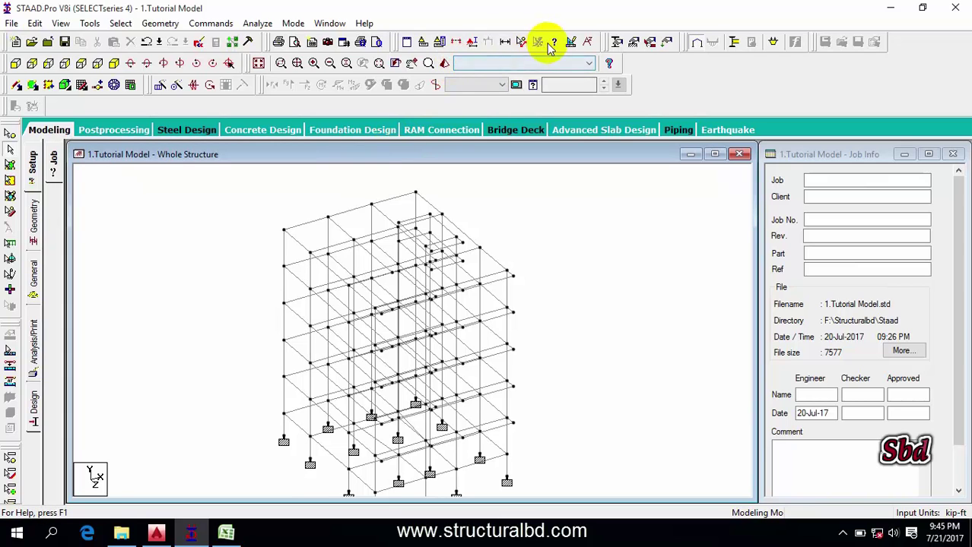
- Redisplay members as Full Sections and capture the view as Picture 1 captioned 'Whole Structure'
click(472, 42)
click(366, 76)
click(349, 135)
click(561, 473)
click(448, 472)
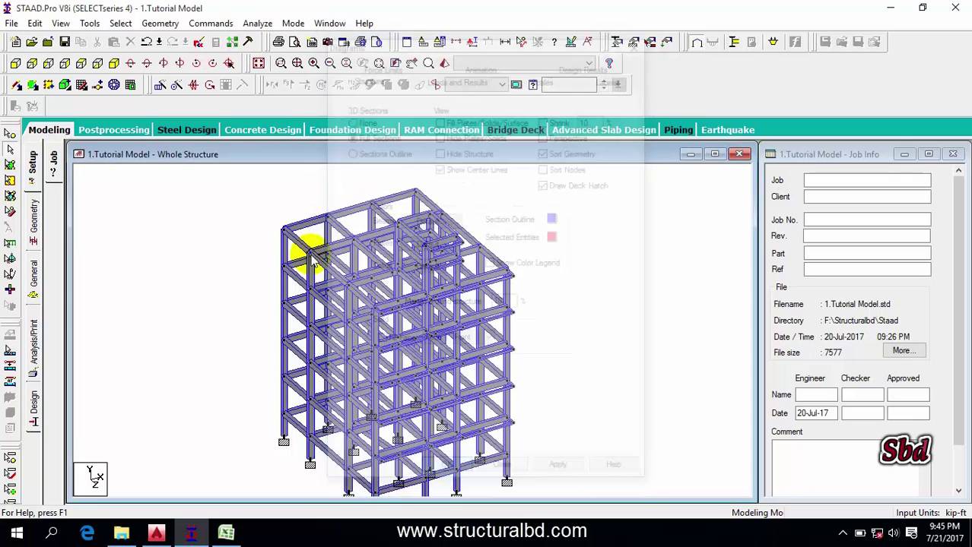
click(328, 41)
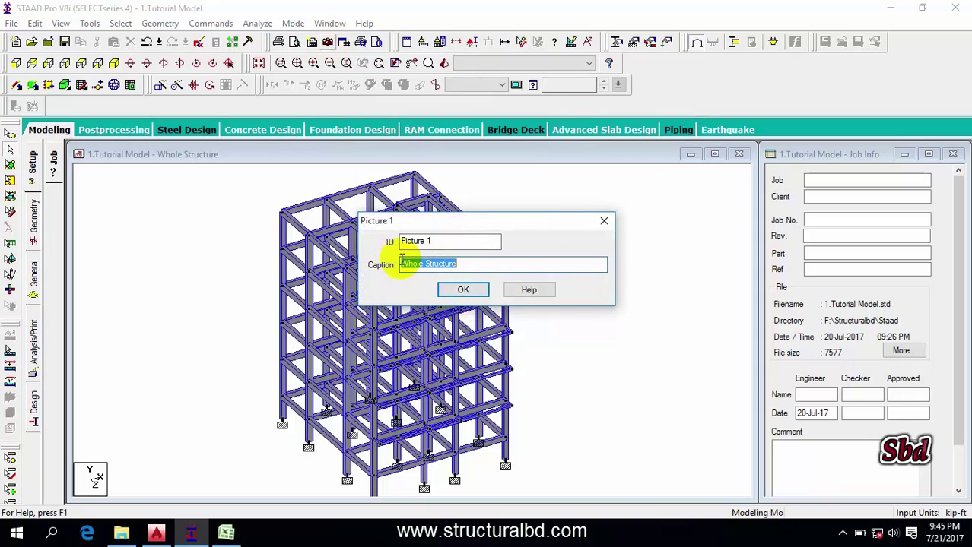
click(463, 290)
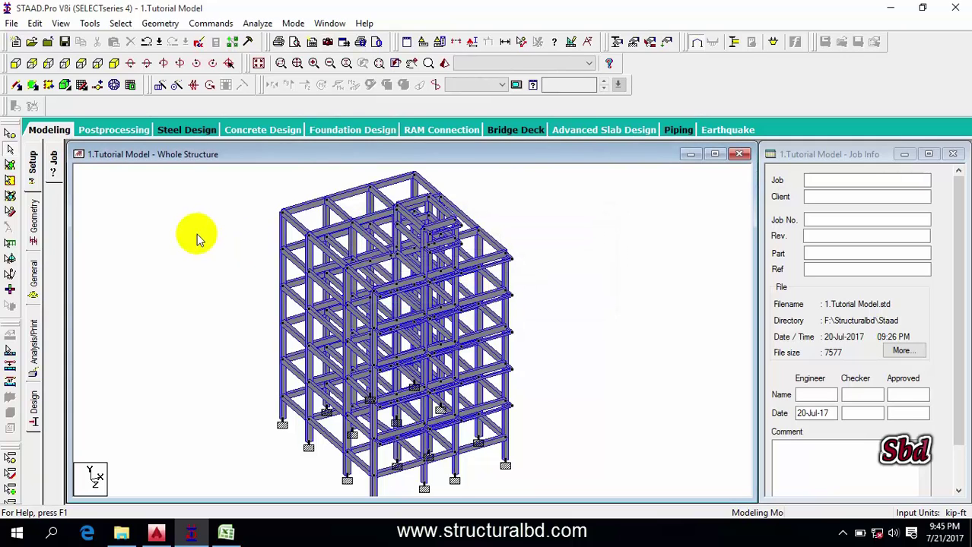
- In Report Setup, move Picture 1 from the Pictures list into the report's Selected contents
click(11, 23)
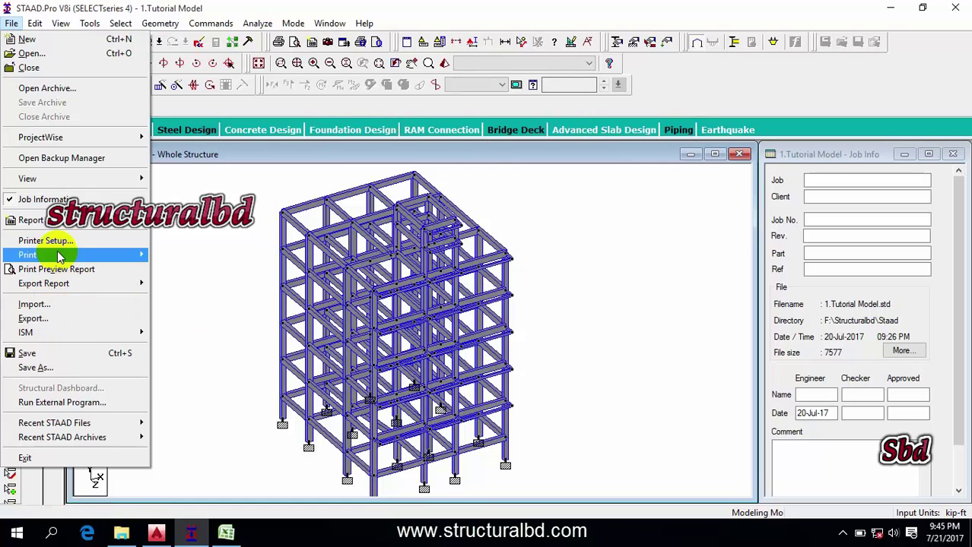
click(35, 221)
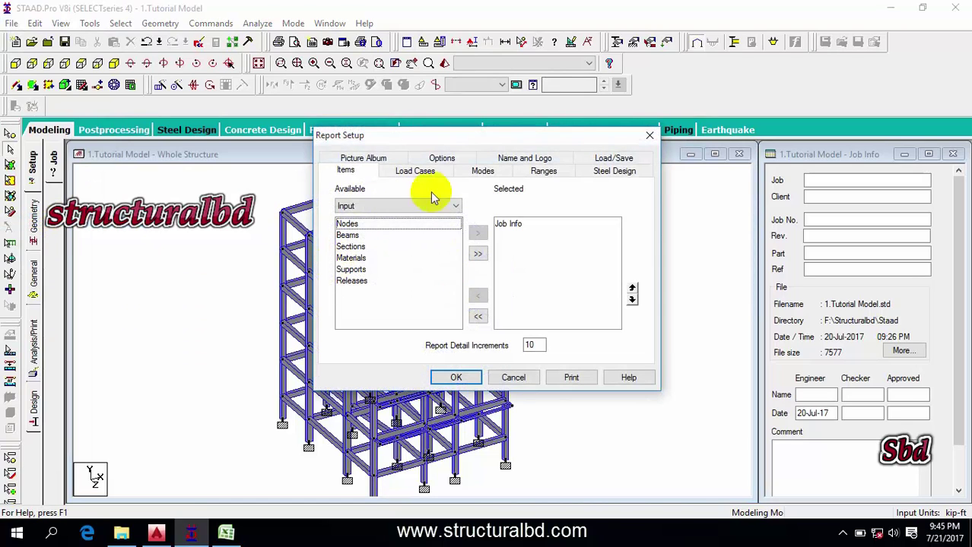
click(386, 206)
click(356, 238)
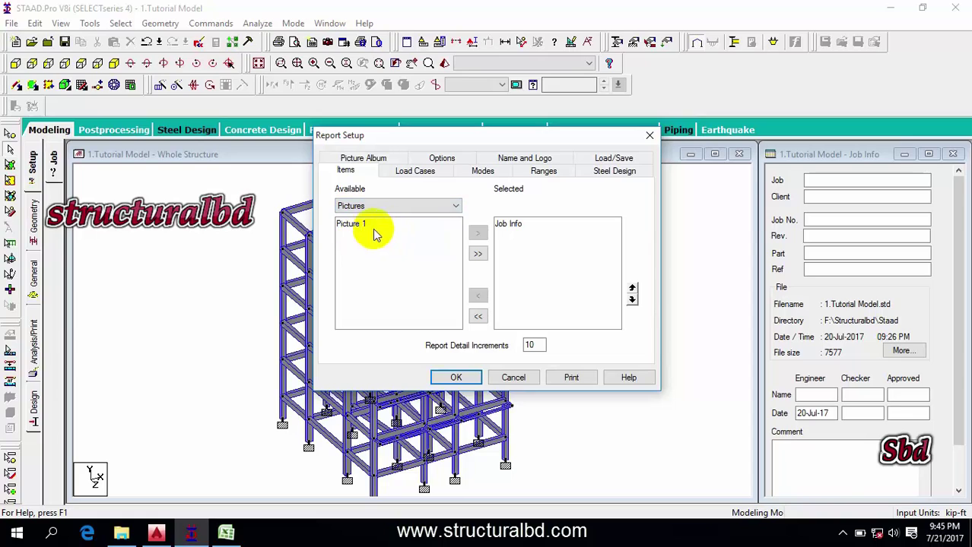
click(353, 226)
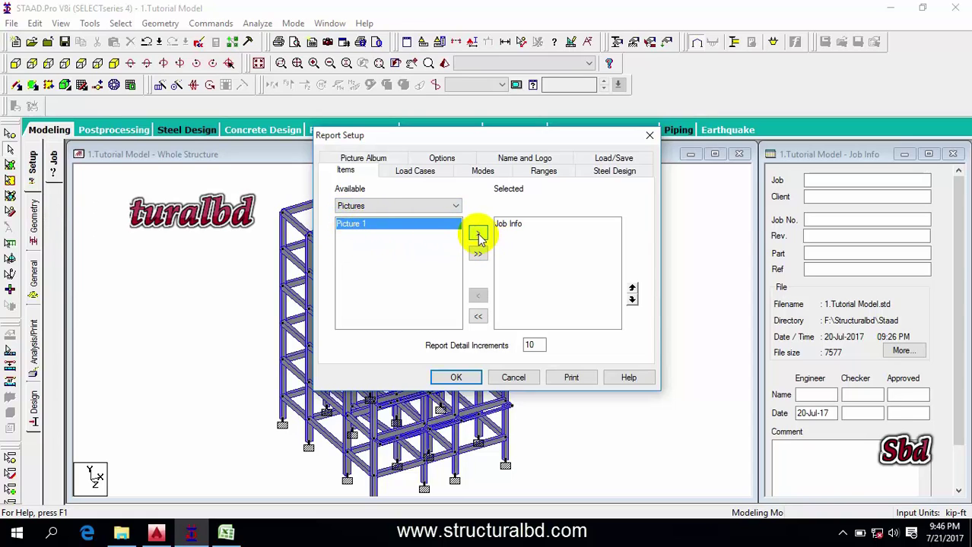
click(478, 234)
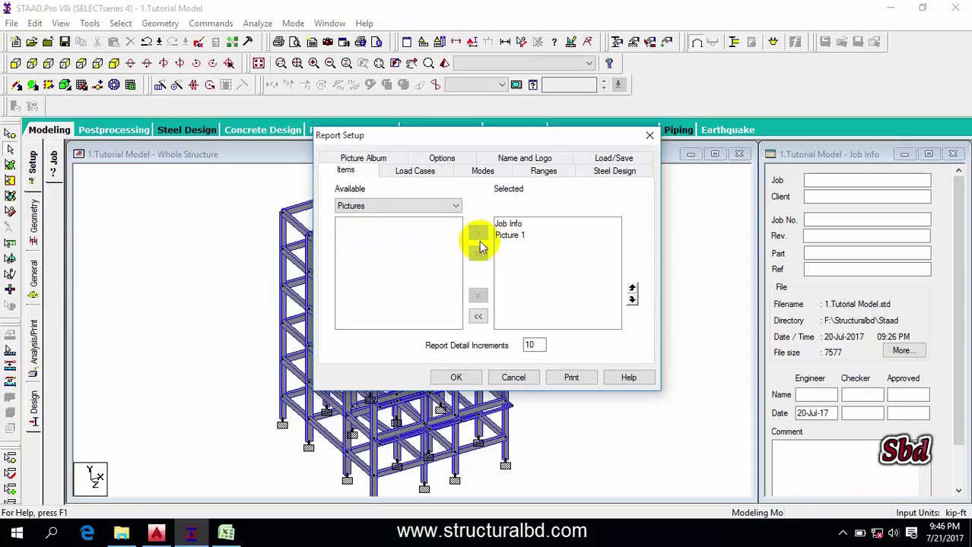
click(519, 247)
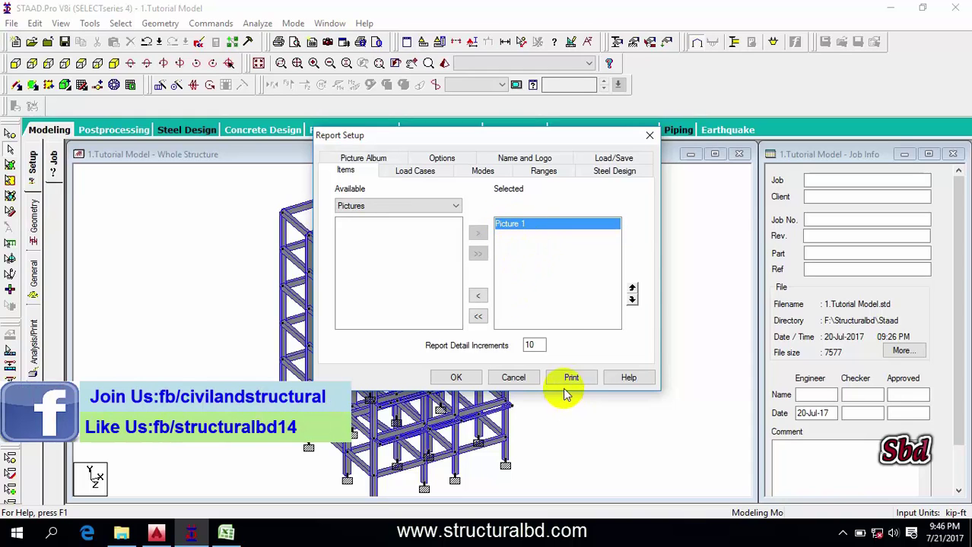
click(455, 377)
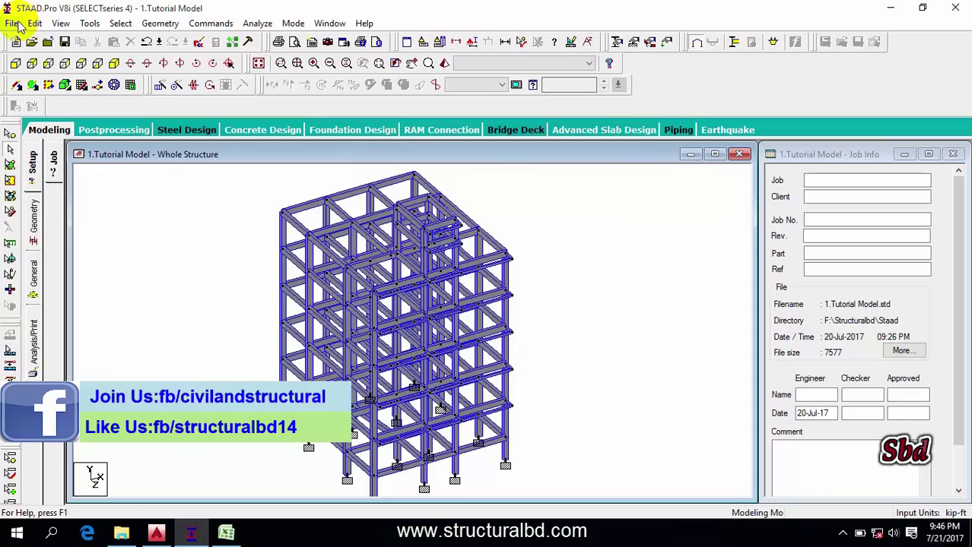
click(12, 23)
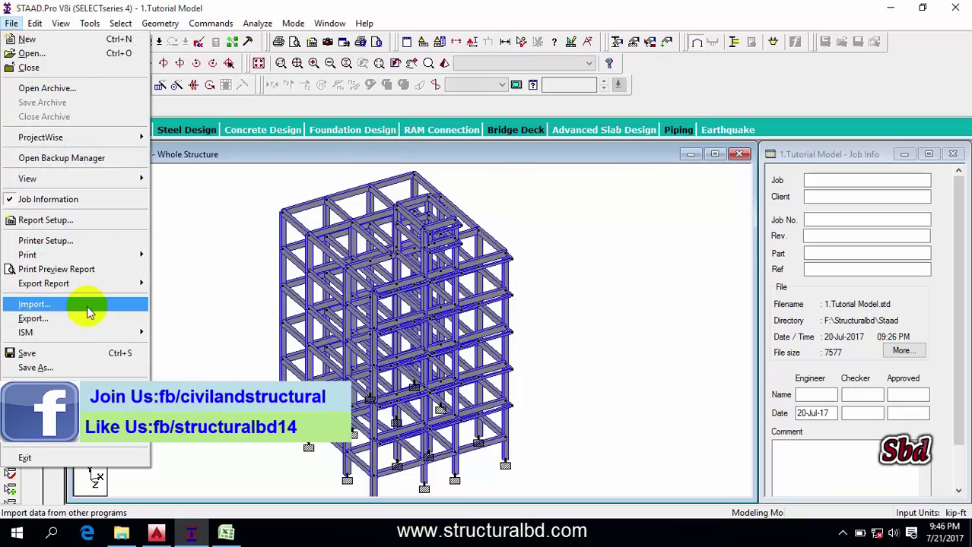
- Preview the report and zoom in on the Whole Structure picture page
click(65, 271)
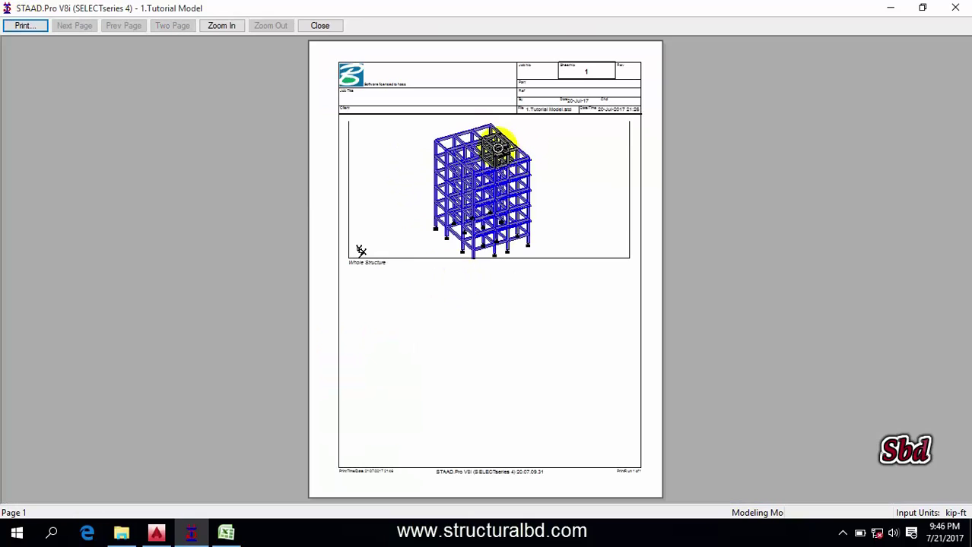
click(498, 149)
scroll(487, 168, down, 3)
scroll(471, 190, up, 3)
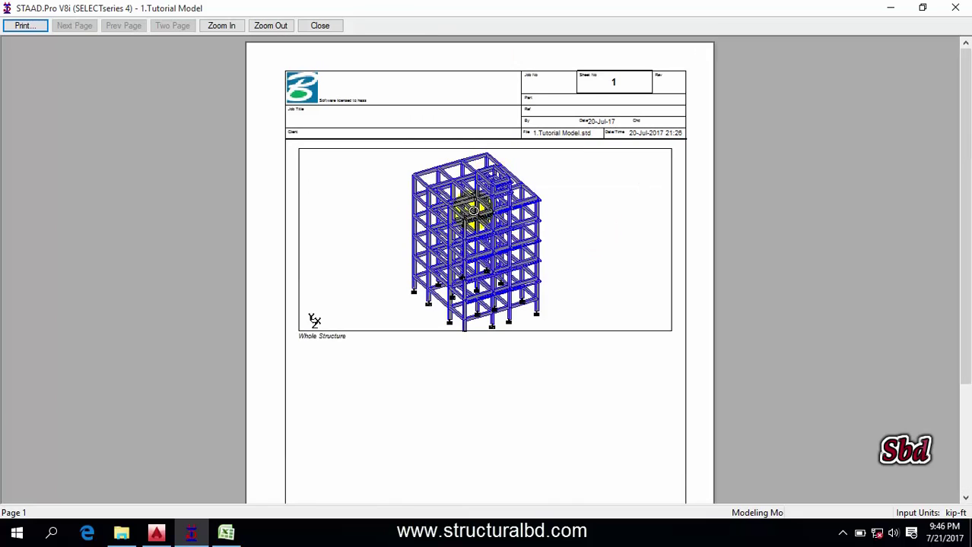
click(371, 207)
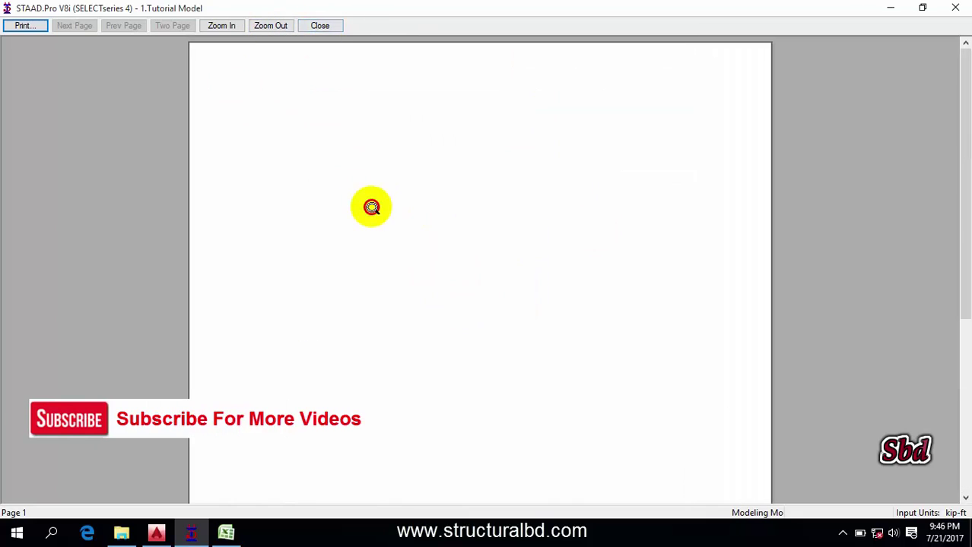
- Print the report using the Microsoft Print to PDF printer
click(25, 25)
click(472, 188)
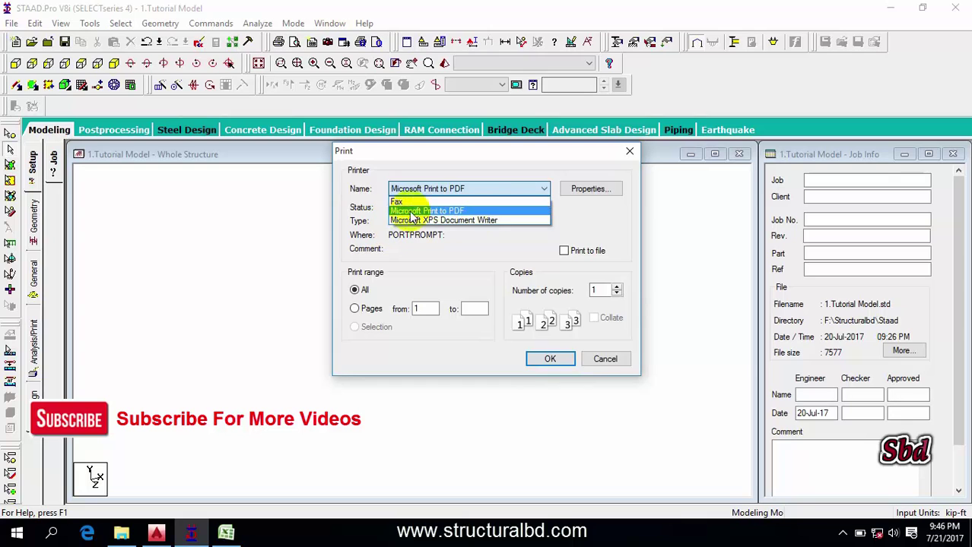
click(480, 157)
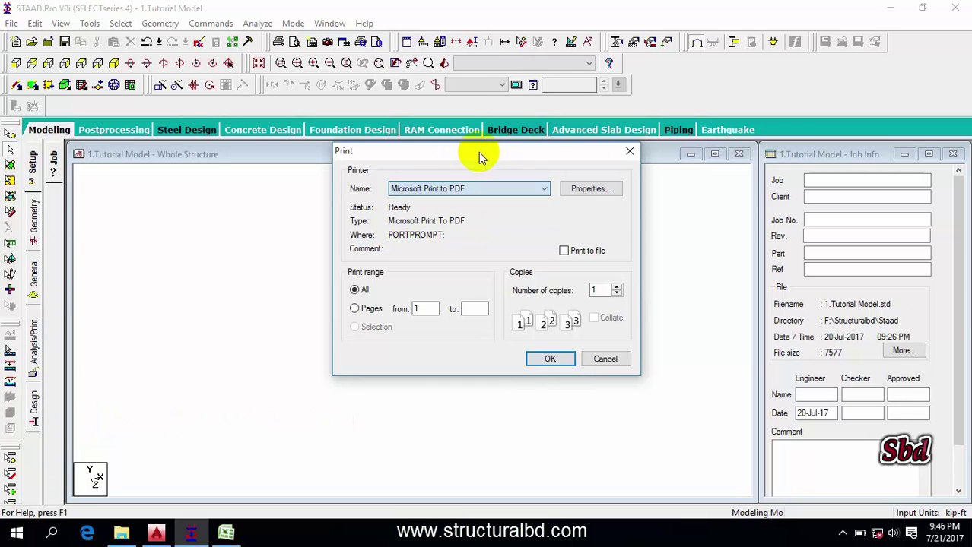
click(629, 151)
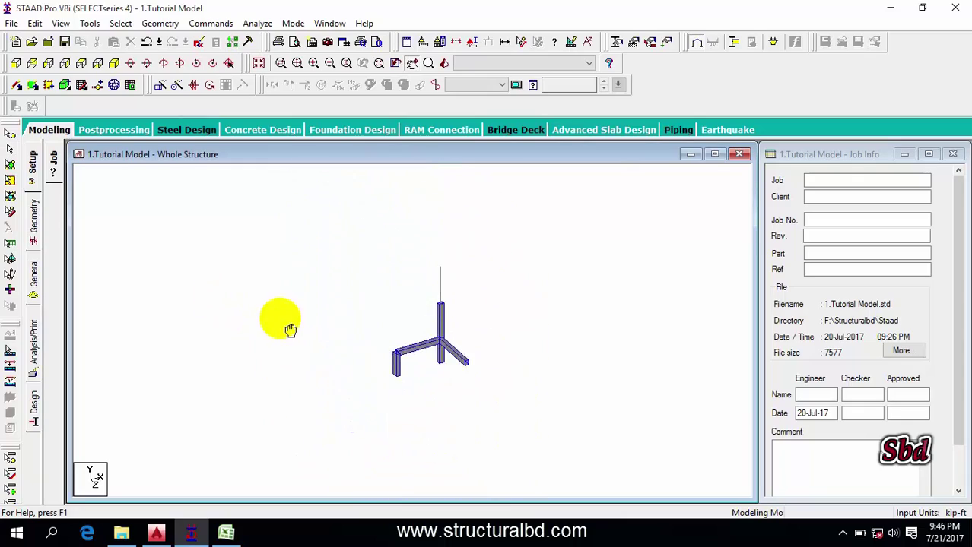
- From the front view, select one storey's beams and columns and open them in a new view
click(15, 64)
drag(336, 341, 567, 358)
right_click(310, 325)
key(Escape)
right_click(517, 323)
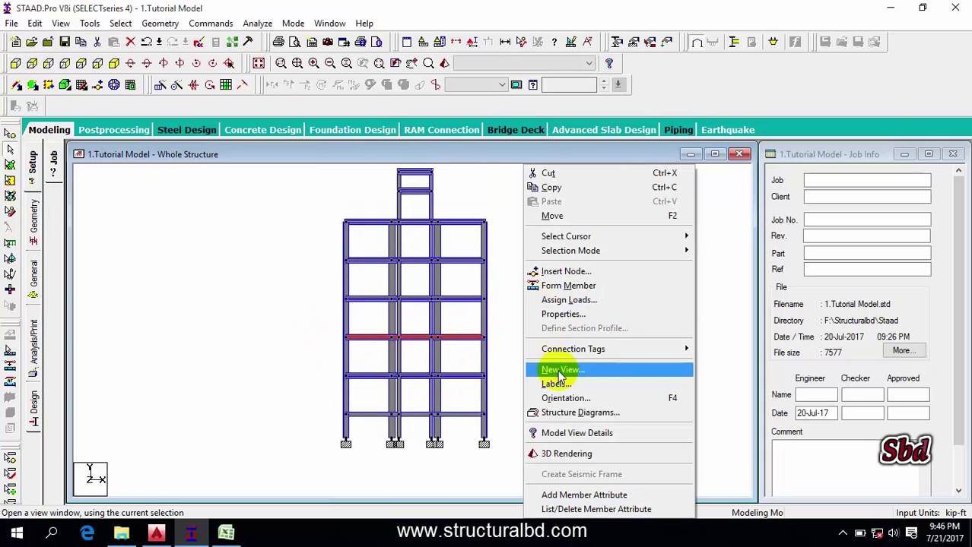
click(561, 369)
click(577, 249)
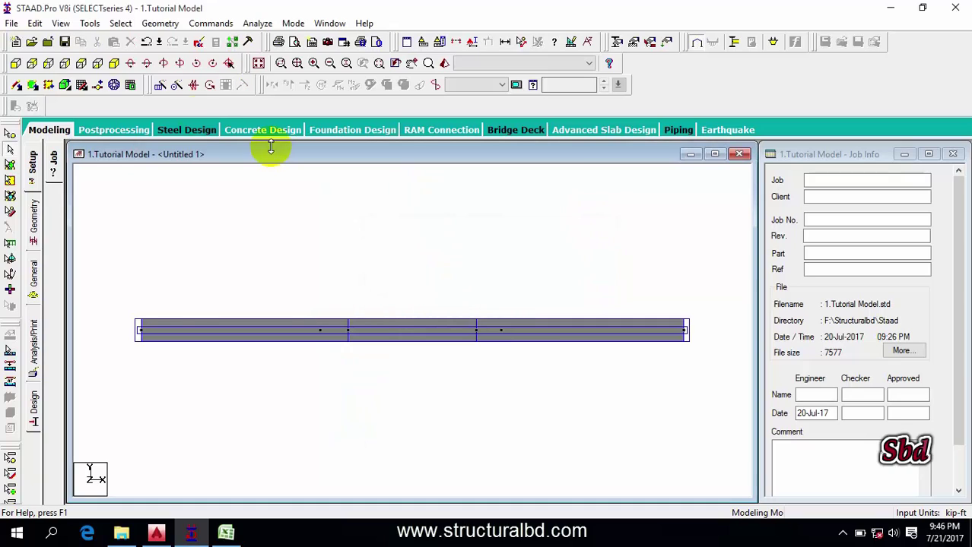
- Show the new storey view in isometric and save it as Picture 2
click(115, 63)
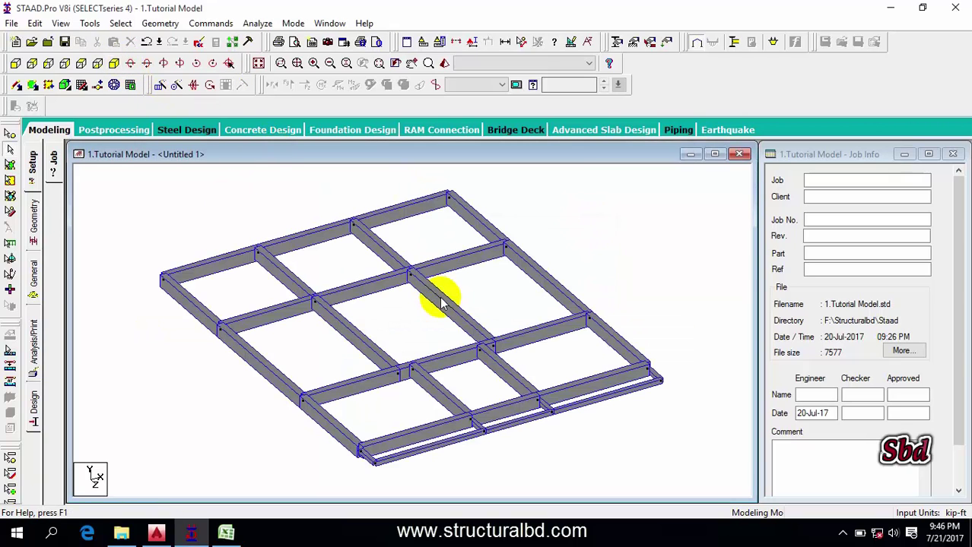
click(327, 43)
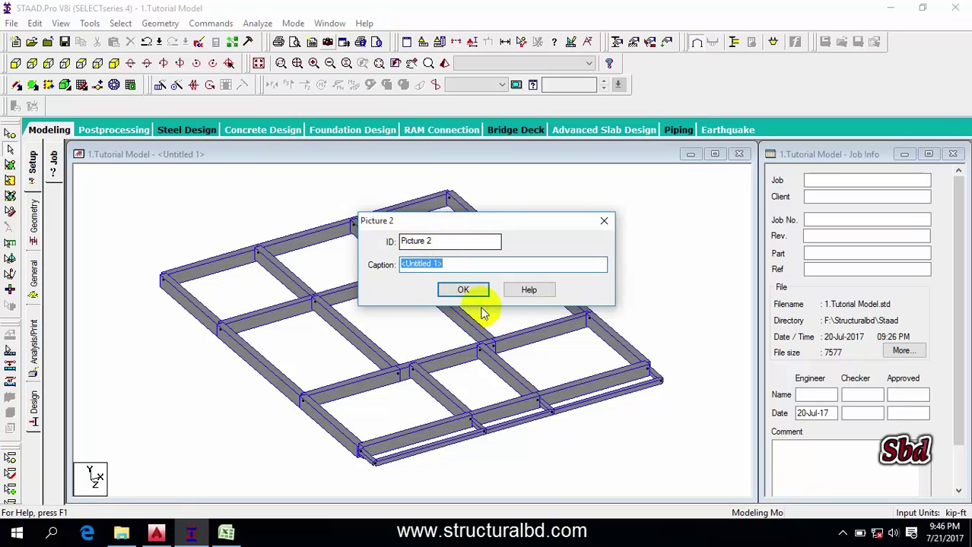
click(464, 292)
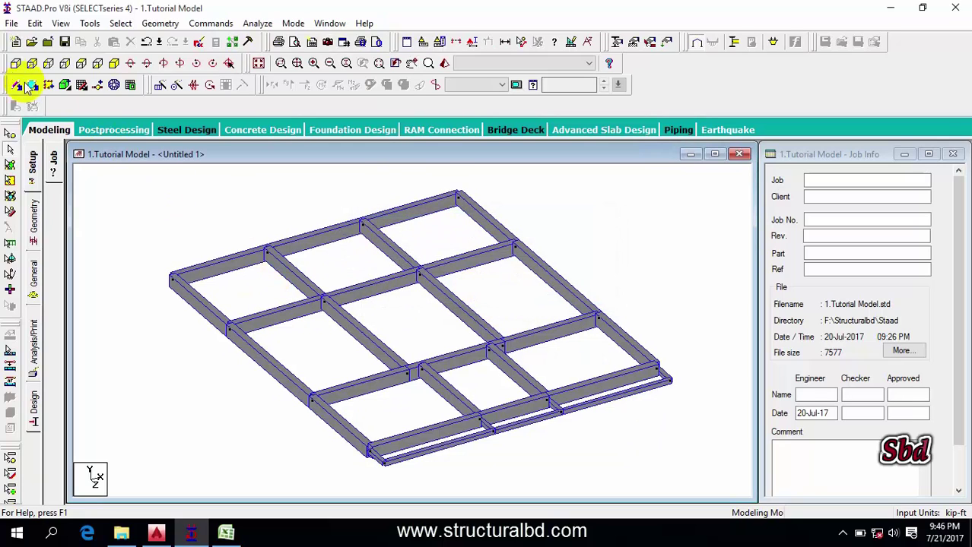